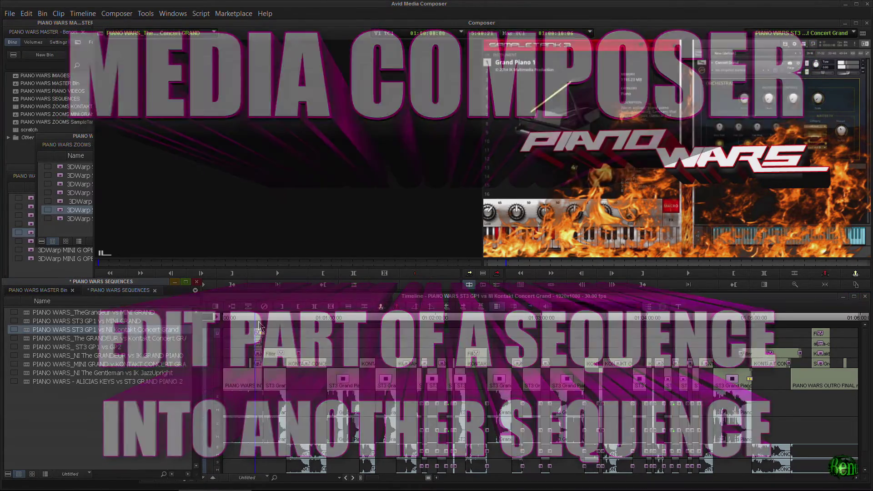
Step: Scrub and play through the opening of the ST3 GP1 vs NI Kontakt Concert Grand sequence, including the FIGHT and PIANO WARS titles
mouse_move(255, 325)
mouse_down()
mouse_move(277, 317)
mouse_move(243, 324)
mouse_up()
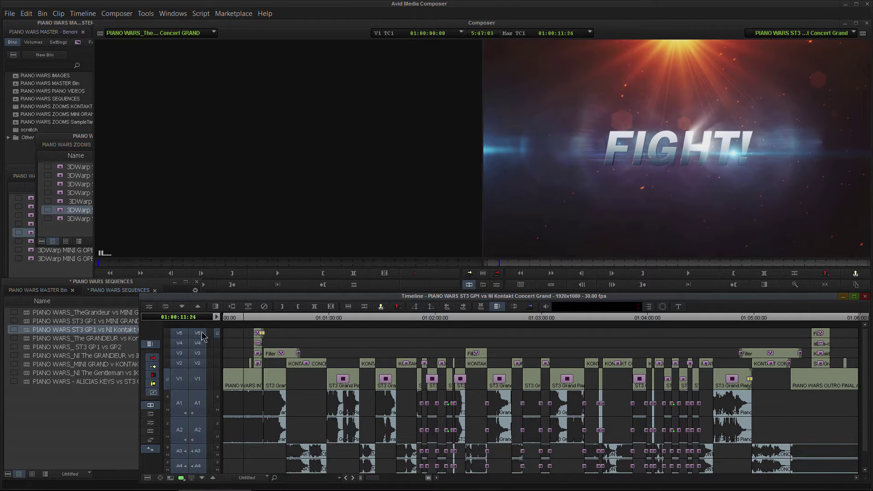
click(241, 318)
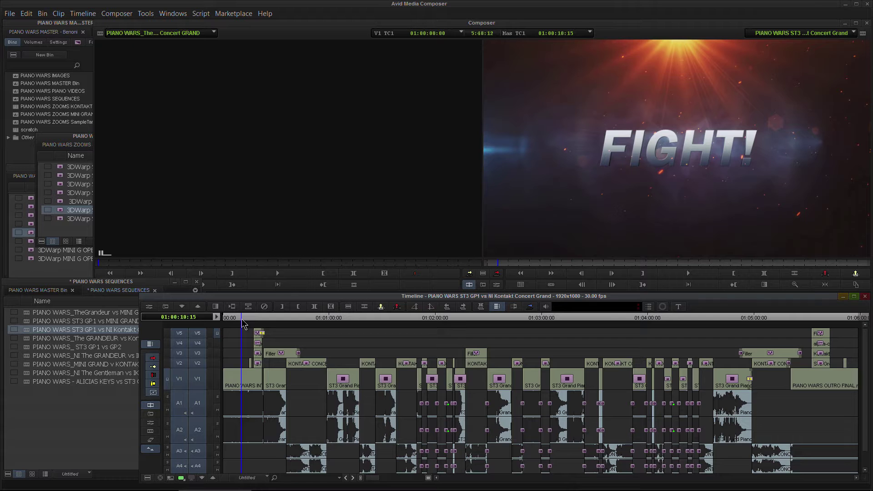
drag(241, 319, 251, 318)
key(space)
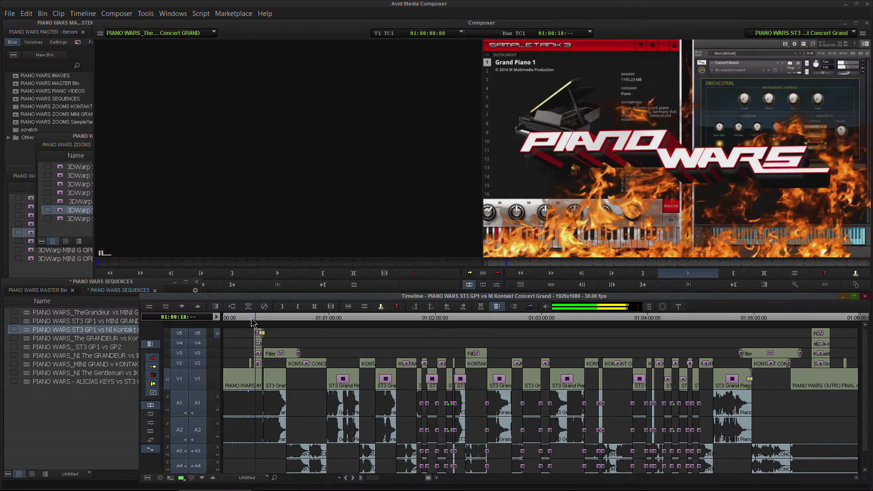
key(space)
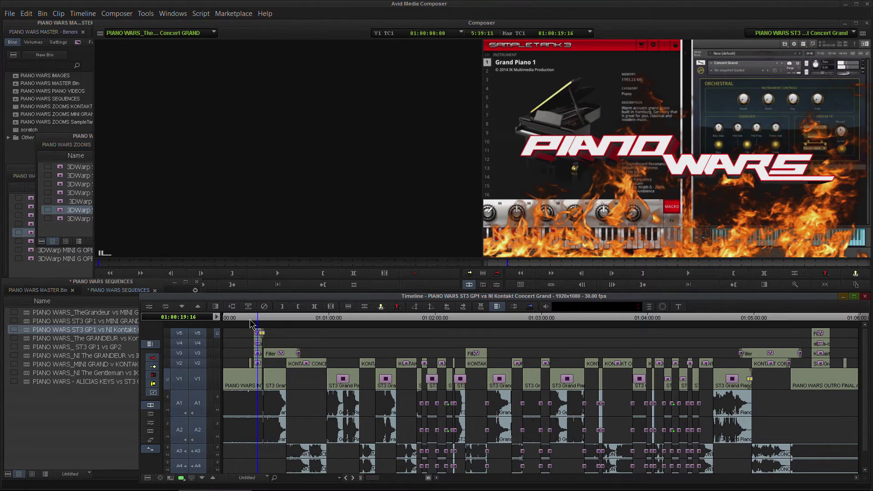
drag(258, 319, 367, 322)
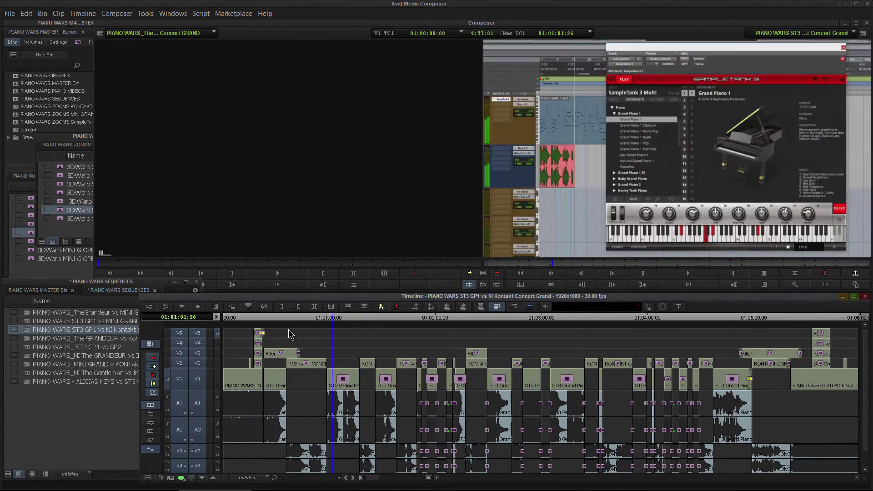
click(247, 331)
Step: Load the PIANO WARS_TheGrandeur vs MINI GRAND sequence from the sequences bin into the record side
click(31, 329)
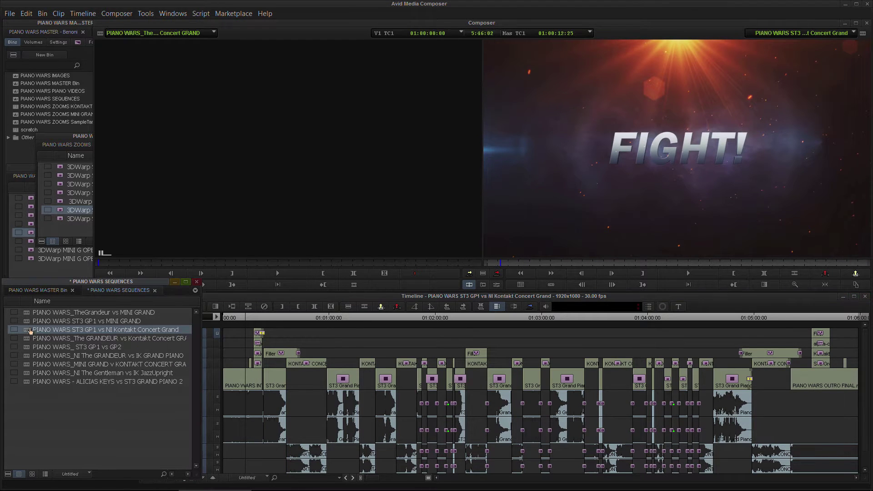
click(31, 321)
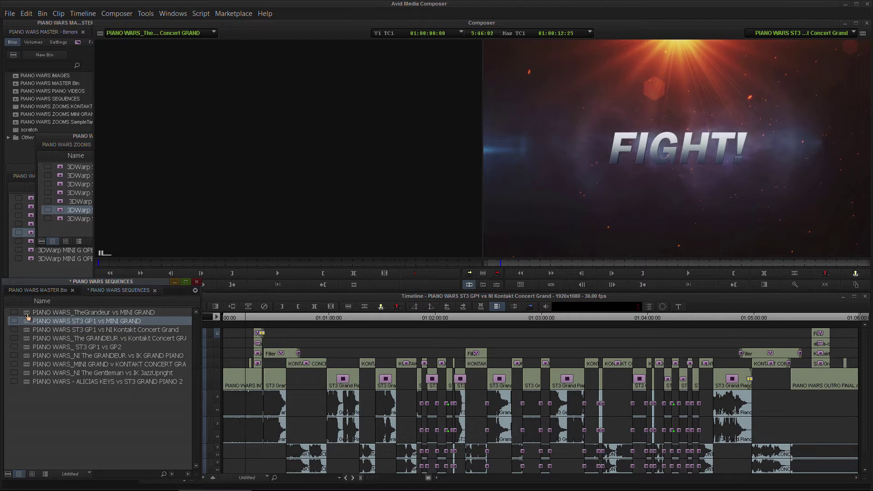
click(28, 313)
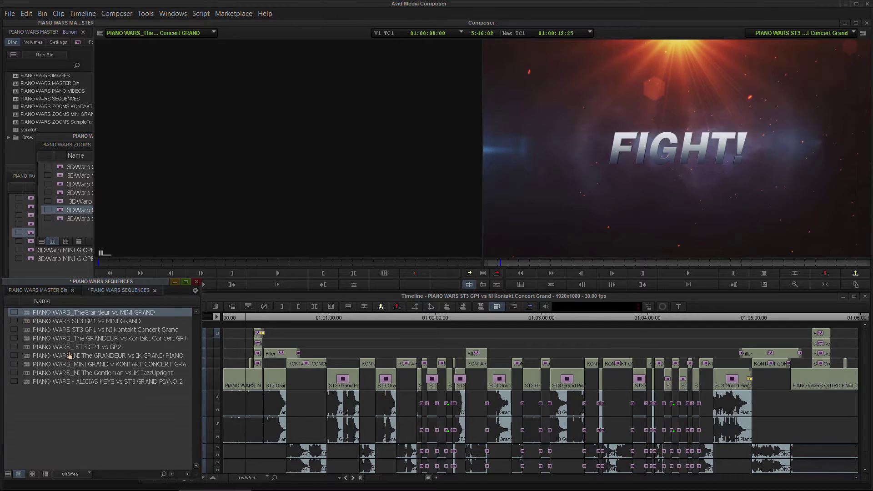
drag(68, 354, 551, 328)
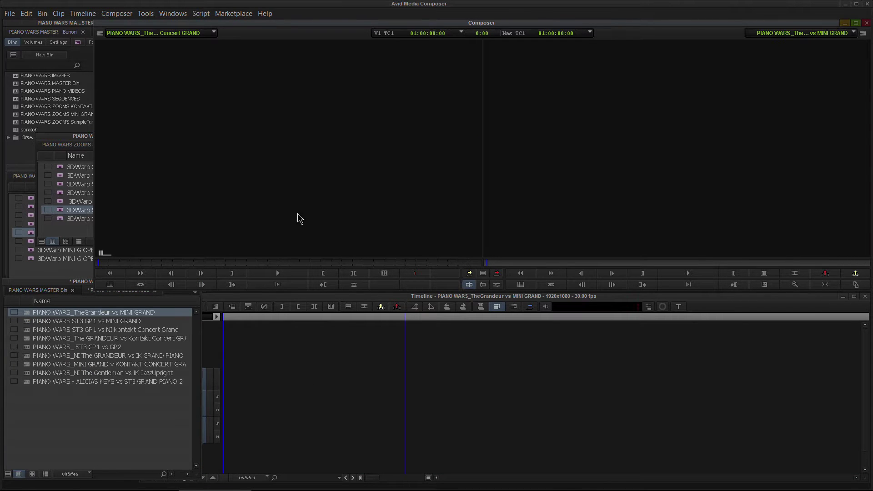
Step: Load the PIANO WARS ST3 GP1 vs MINI GRAND sequence and scrub through its timeline to review the finished edit
click(33, 339)
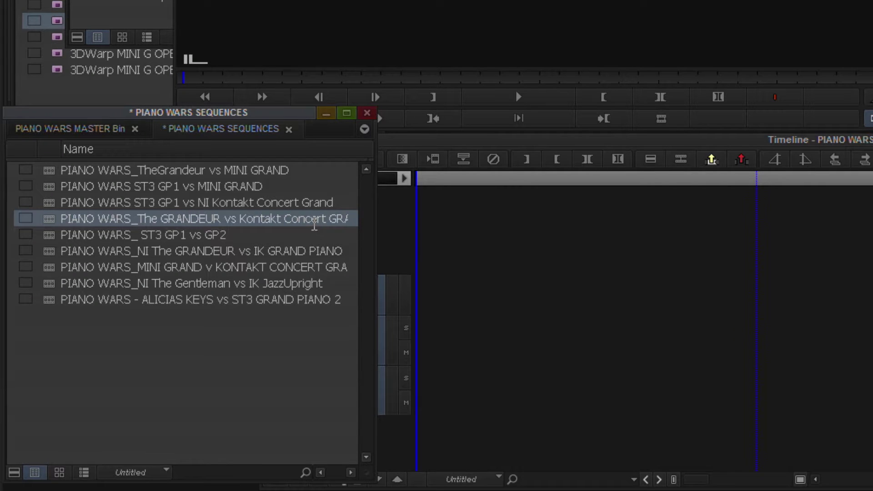
click(174, 195)
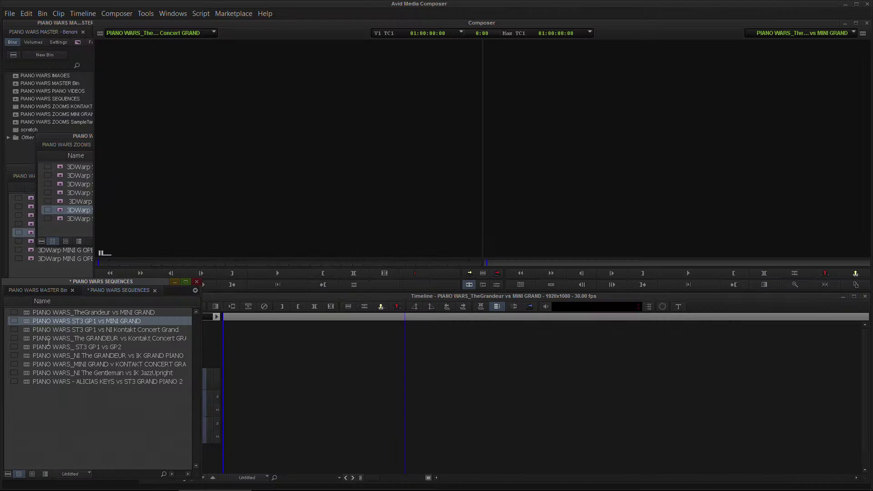
double_click(29, 325)
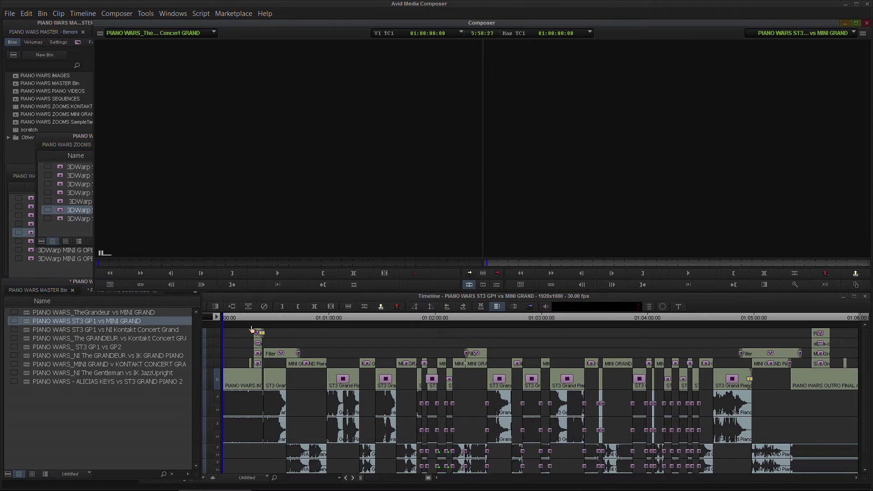
drag(246, 321, 271, 324)
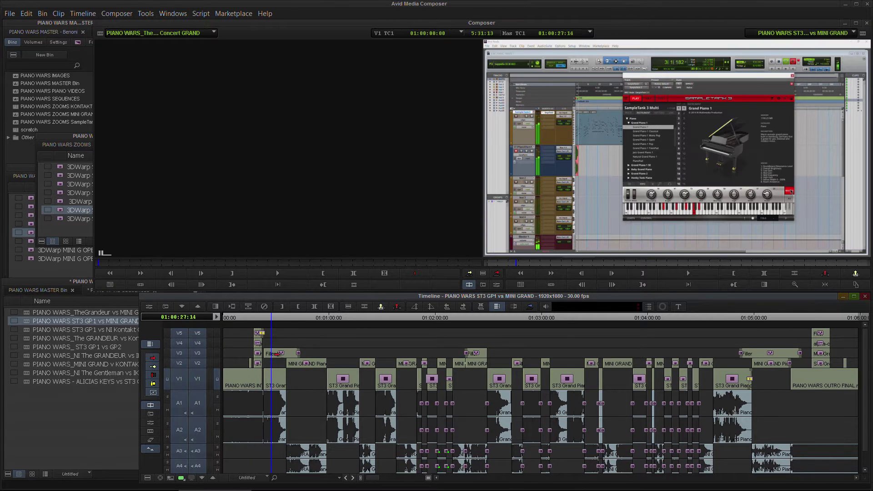
click(310, 321)
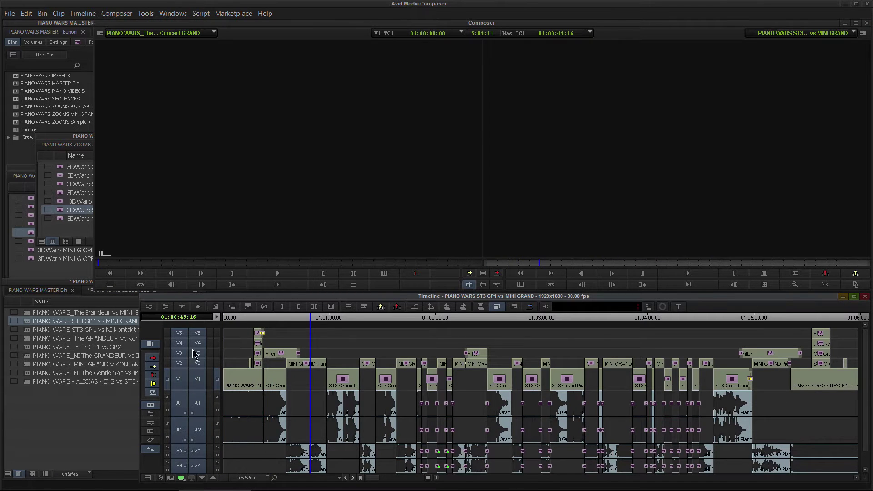
drag(314, 318, 695, 322)
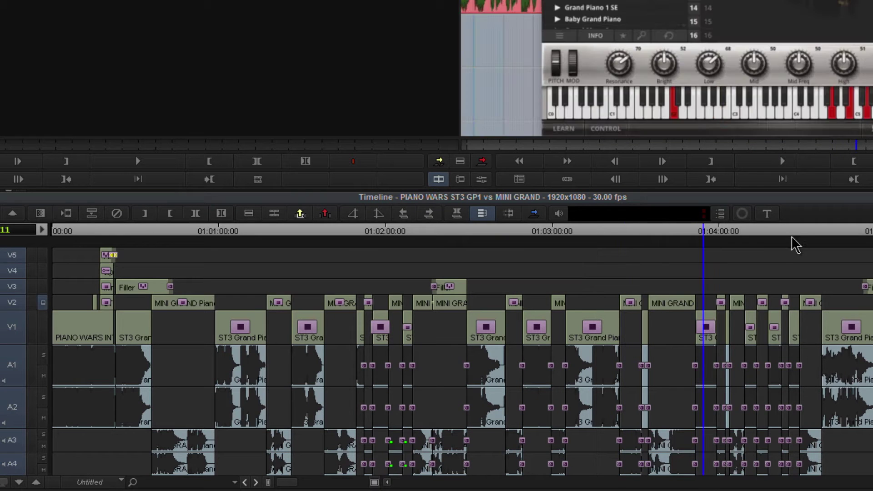
drag(793, 237, 243, 239)
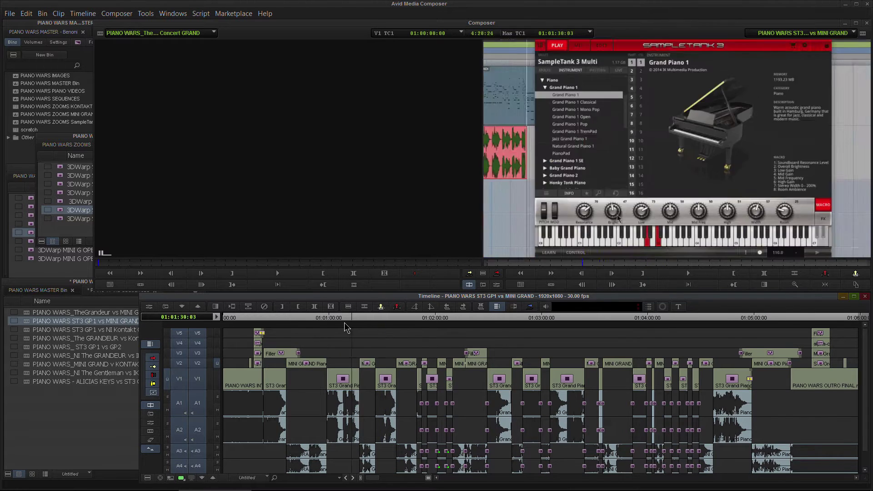
drag(345, 327, 280, 336)
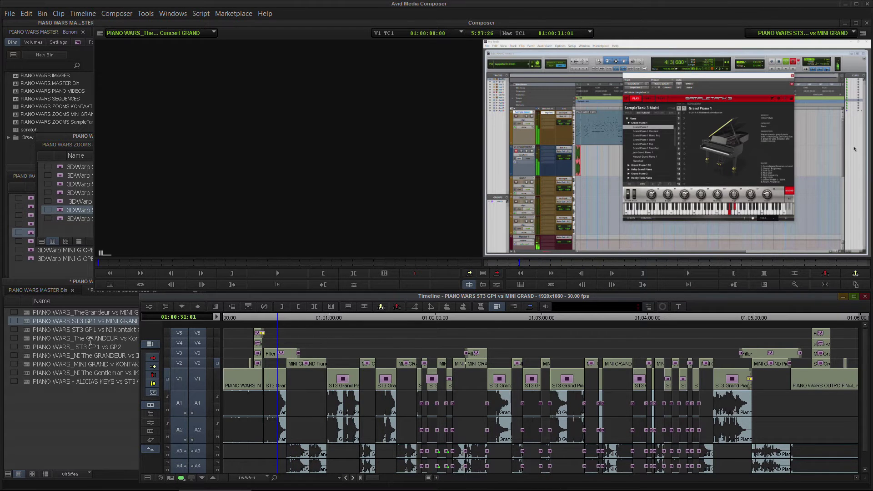
Step: Load PIANO WARS_TheGrandeur vs MINI GRAND as the record sequence and select the GRANDEUR vs Kontakt Concert GRAND sequence in the bin
click(26, 332)
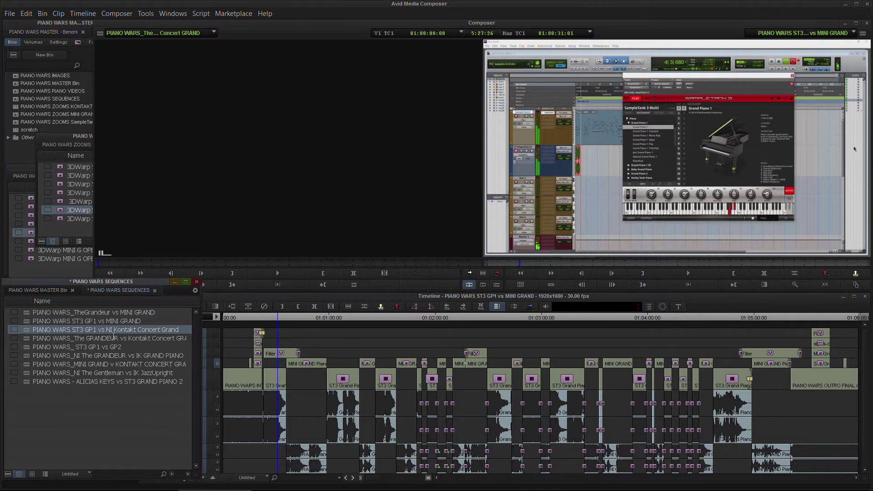
double_click(26, 313)
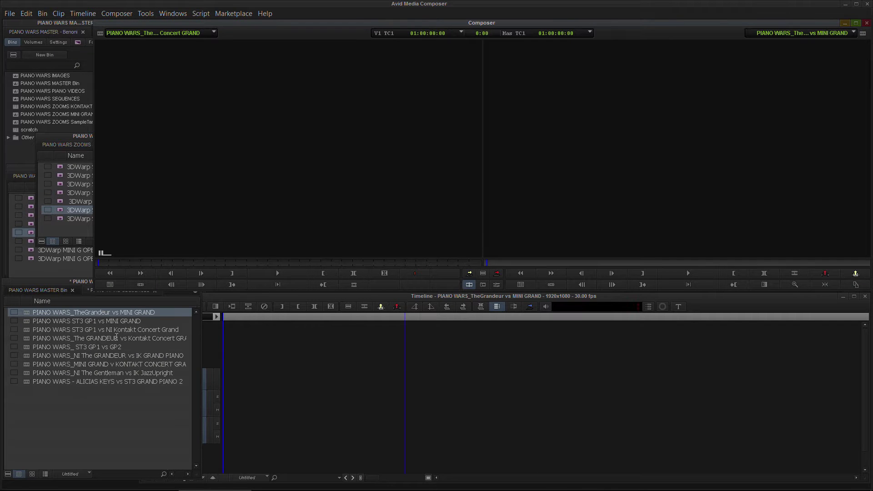
click(28, 342)
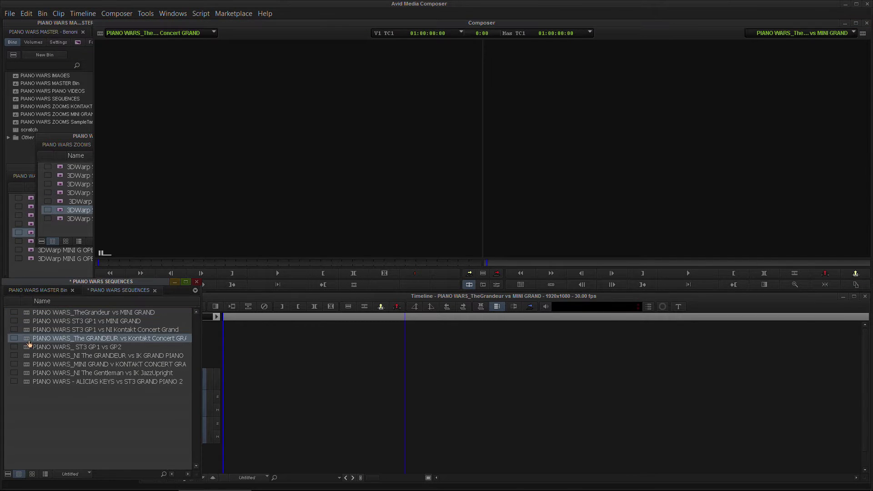
mouse_move(27, 342)
mouse_down()
mouse_move(236, 122)
mouse_move(39, 339)
mouse_up()
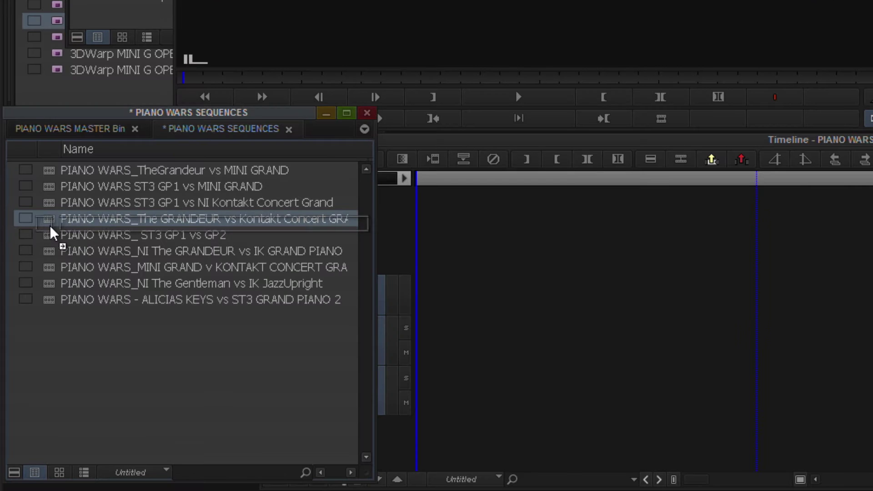
Step: Preview PIANO WARS INTRO FINAL1.mov from the PIANO WARS MASTER Bin in the source monitor and look through the bin's other clips
click(50, 130)
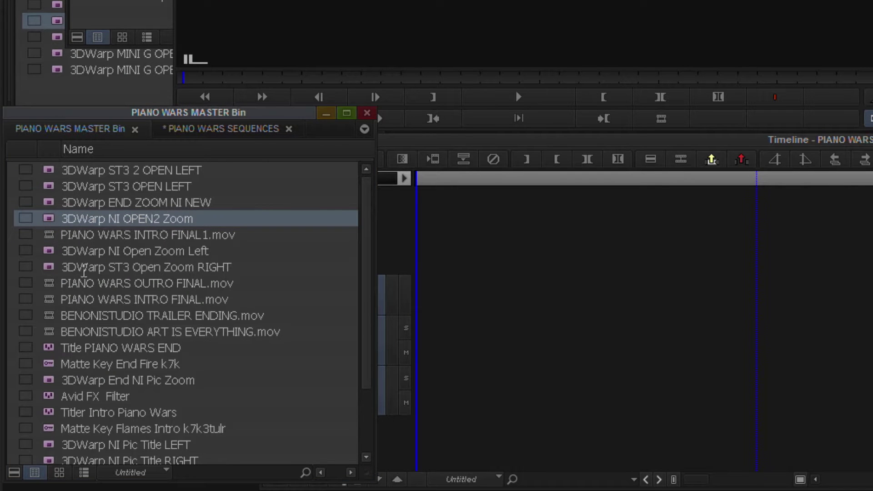
click(50, 236)
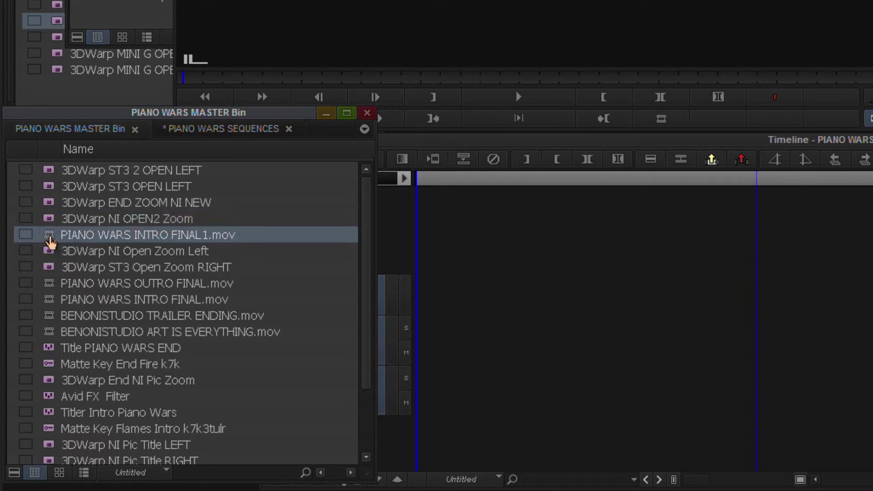
drag(232, 132, 236, 51)
drag(202, 78, 872, 80)
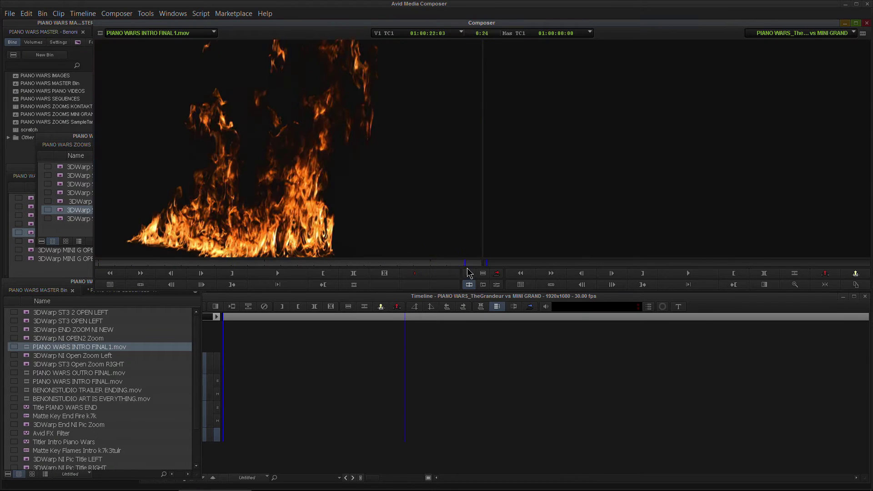
click(30, 383)
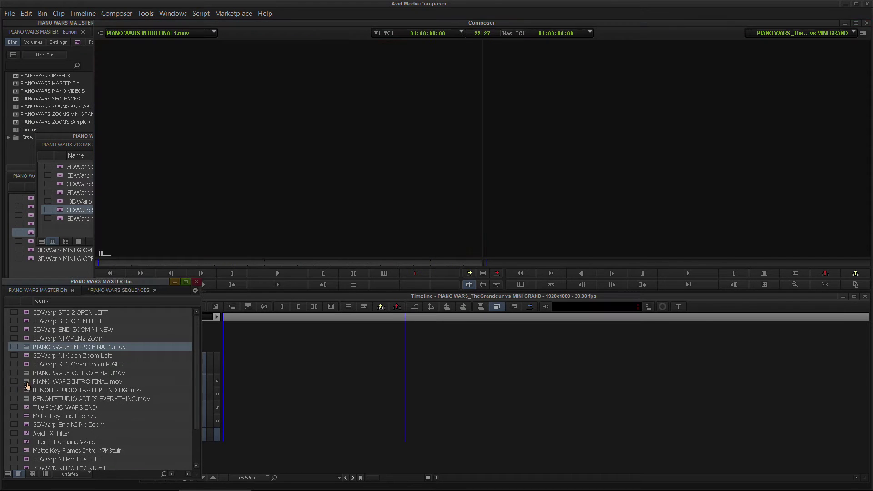
scroll(33, 422, down, 2)
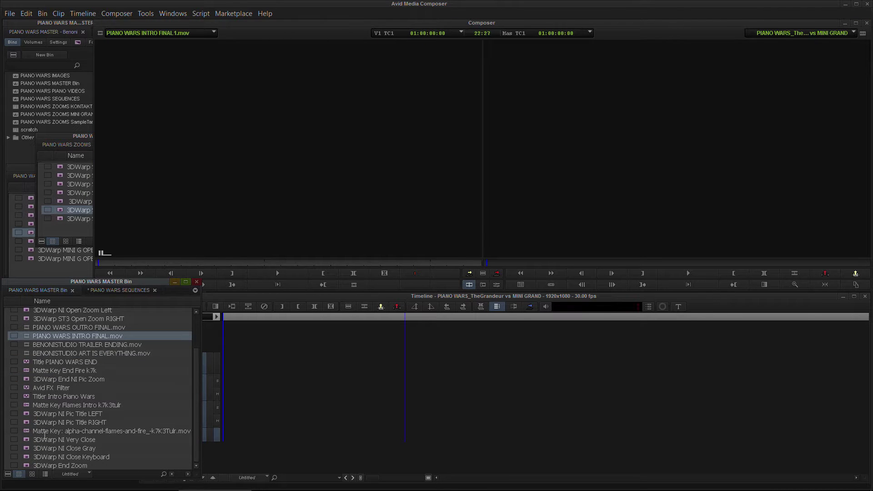
scroll(40, 438, up, 2)
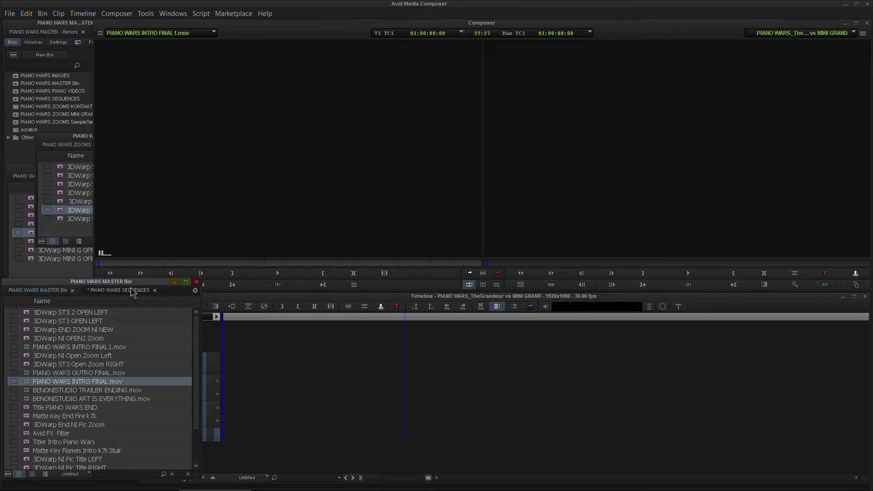
Step: Load PIANO WARS_TheGrandeur vs MINI GRAND as the record sequence and The GRANDEUR vs Kontakt Concert GRAND as the source
click(119, 290)
double_click(27, 315)
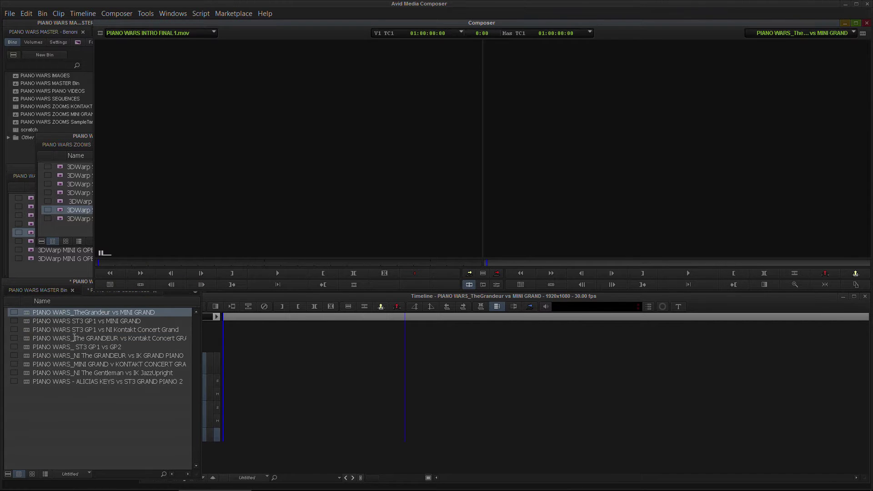
drag(26, 344, 240, 129)
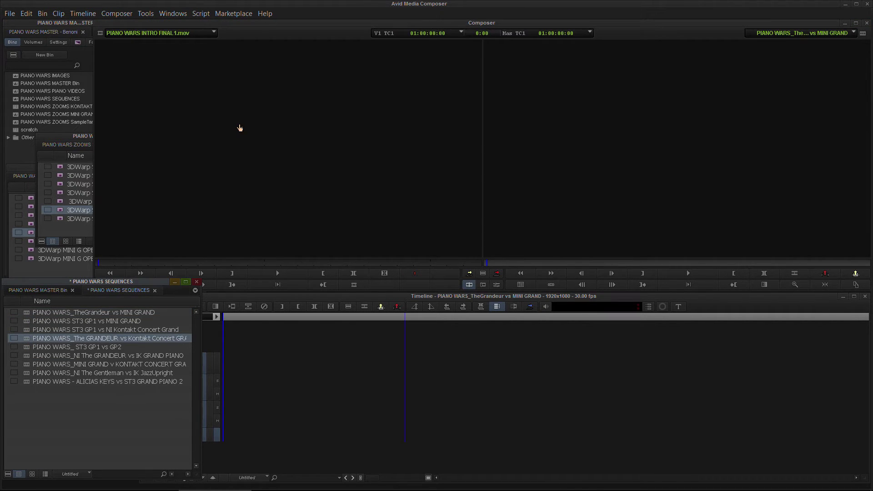
Step: Check the source tracks V1–V5 and A1–A4, and overwrite the entire source sequence into the empty record sequence
click(233, 317)
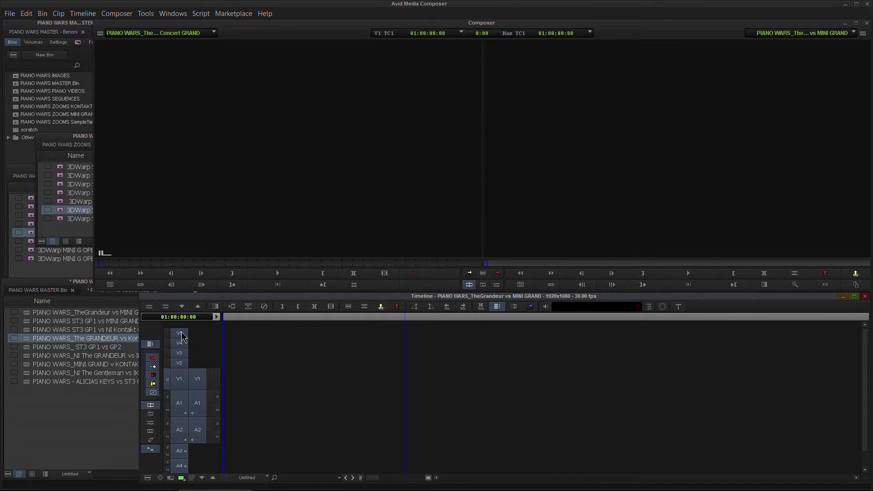
scroll(182, 408, down, 2)
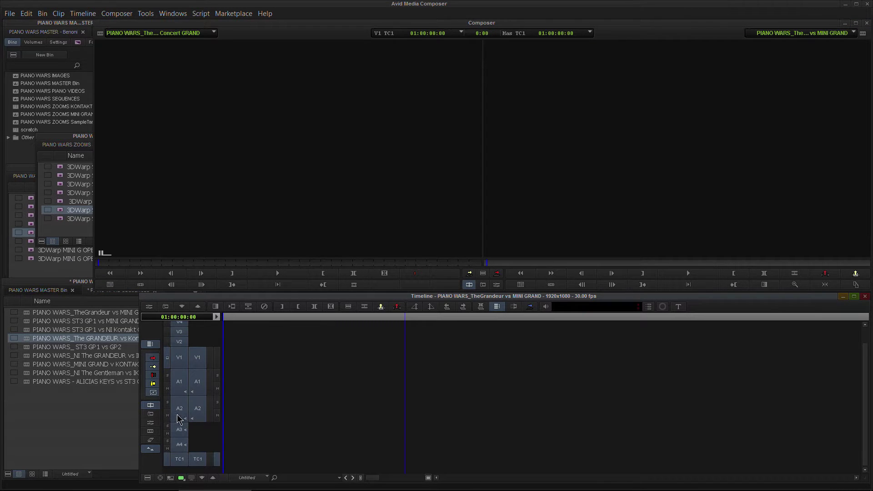
scroll(179, 419, up, 2)
click(494, 272)
Step: Play the opening titles of the TheGrandeur vs MINI GRAND sequence and scrub to the first piano clip
click(228, 318)
drag(226, 317, 253, 317)
key(space)
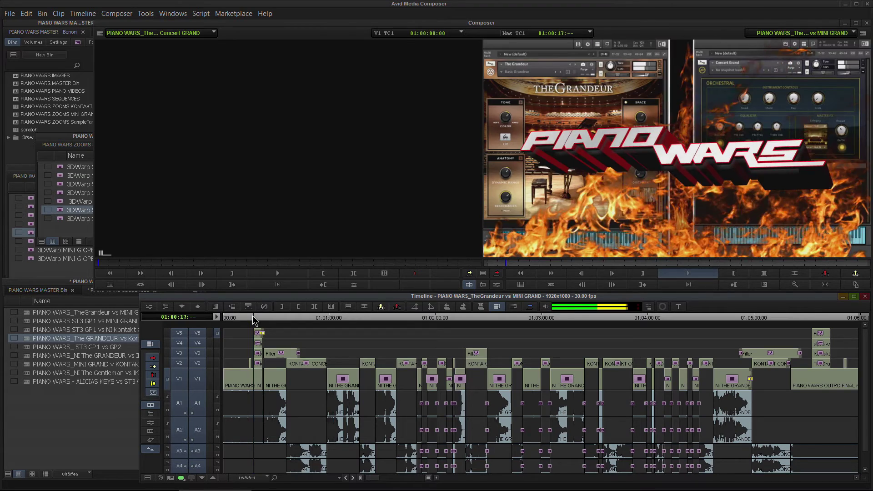
key(space)
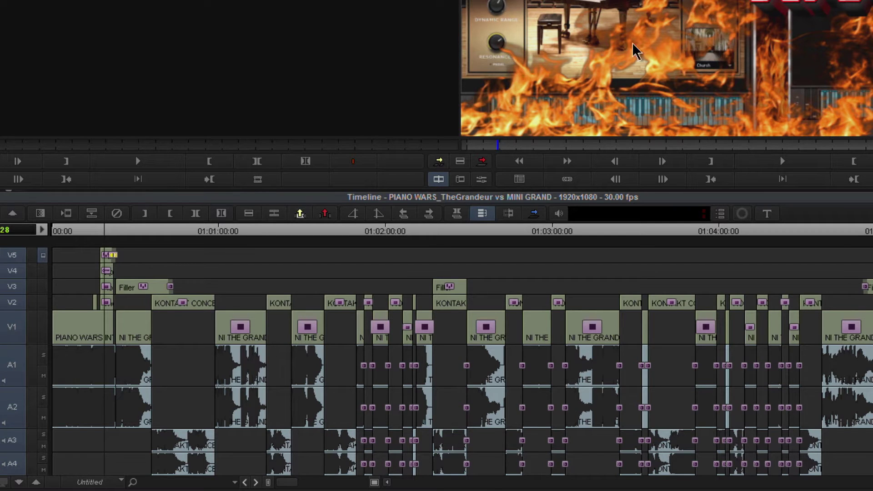
drag(104, 231, 126, 232)
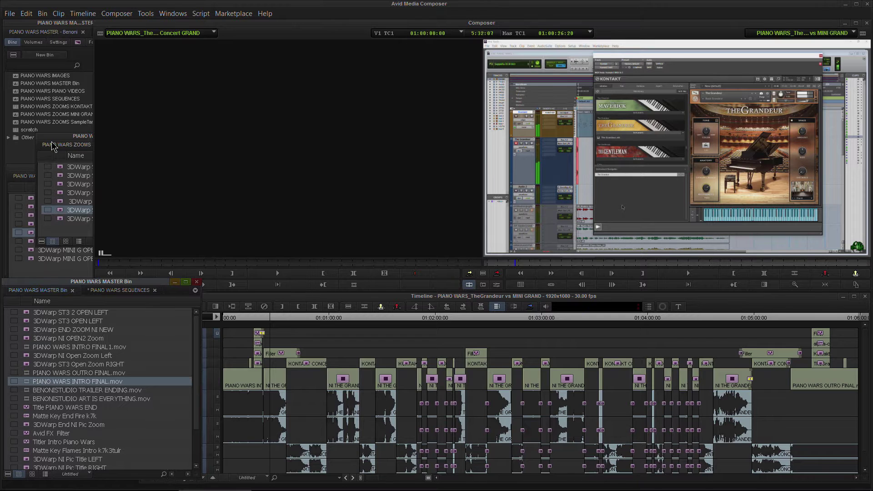
Step: Load MINI GRAND Piano Wars.new.01 from the PIANO WARS PIANO VIDEOS bin into the source monitor and park it at its start
drag(52, 145, 98, 193)
click(18, 92)
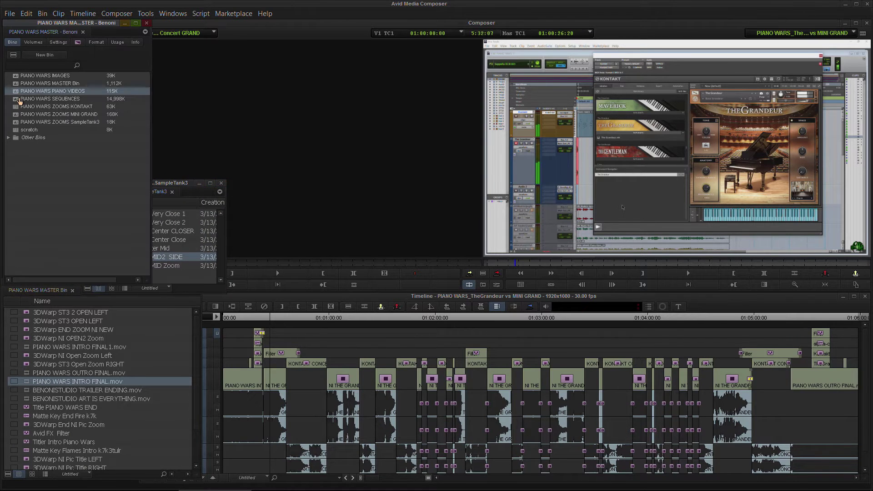
double_click(18, 92)
drag(63, 326, 73, 276)
click(45, 375)
scroll(46, 399, down, 1)
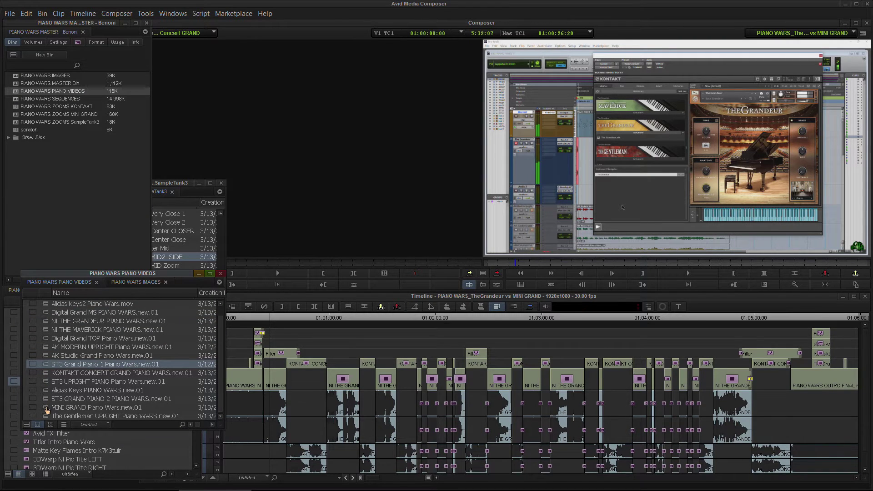
double_click(47, 408)
drag(77, 275, 62, 303)
drag(127, 263, 99, 263)
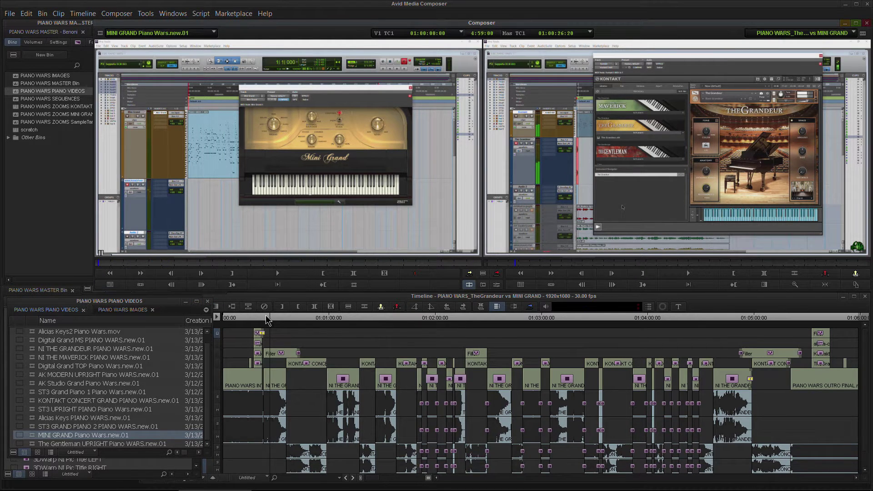
Step: Patch the source to V2, A3 and A4 and overwrite the Mini Grand clip from 01:00:22:29, the first piano clip's start
click(267, 321)
mouse_move(197, 327)
mouse_down()
mouse_move(175, 448)
mouse_move(198, 475)
mouse_up()
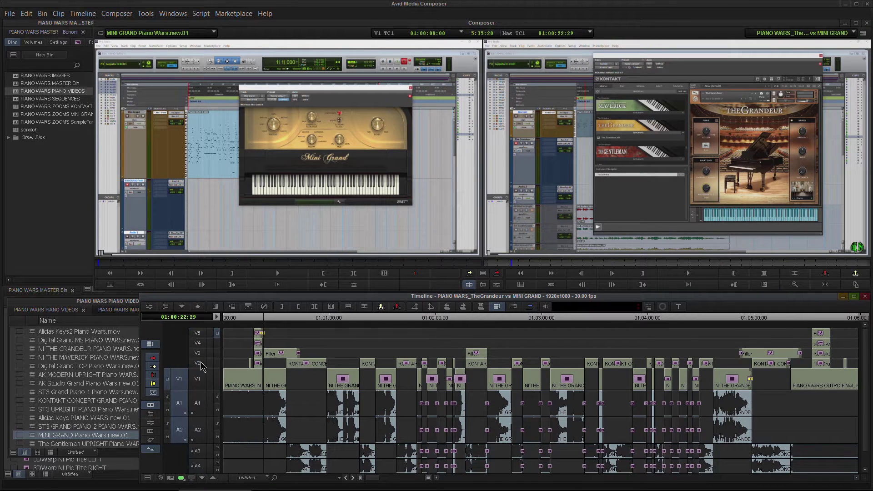
click(200, 363)
click(198, 451)
click(198, 466)
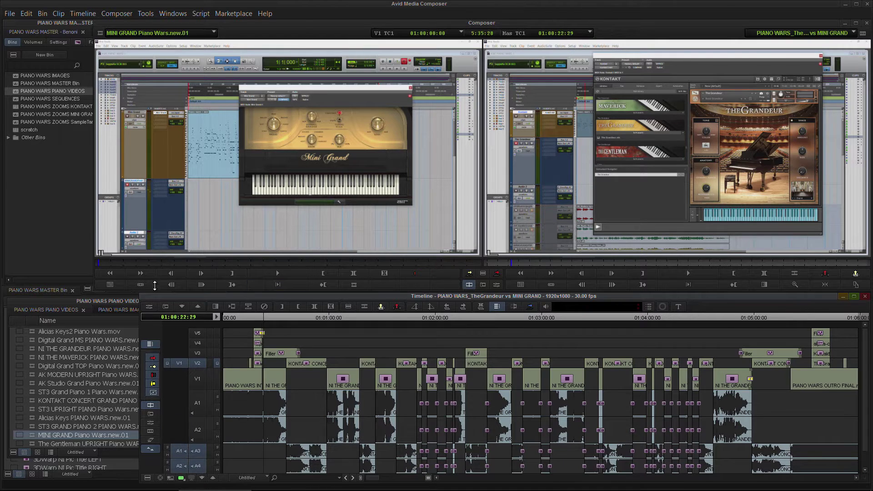
click(498, 273)
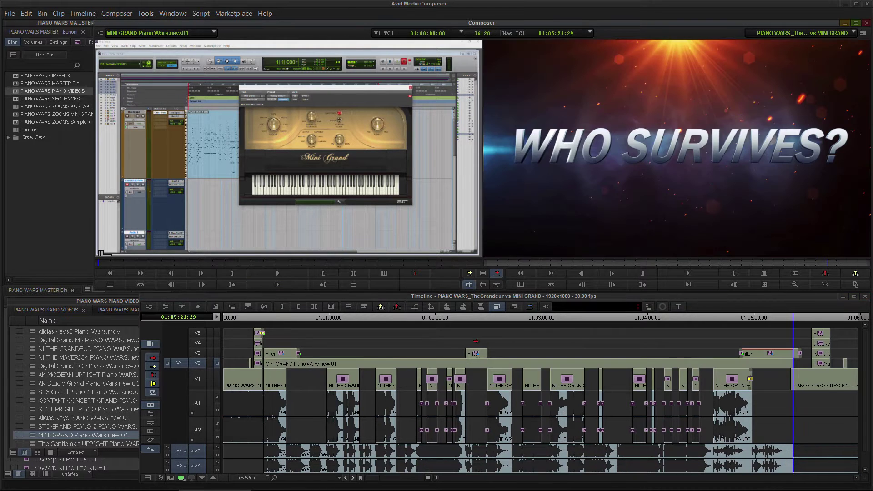
Step: Scrub through the overwritten Mini Grand clip and undo the overwrite
click(315, 318)
drag(322, 318, 532, 327)
drag(542, 253, 191, 308)
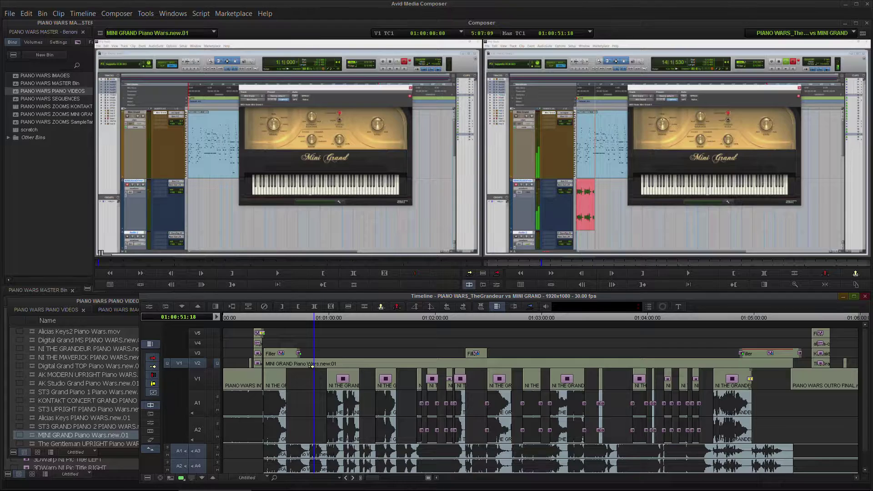
key(ctrl+z)
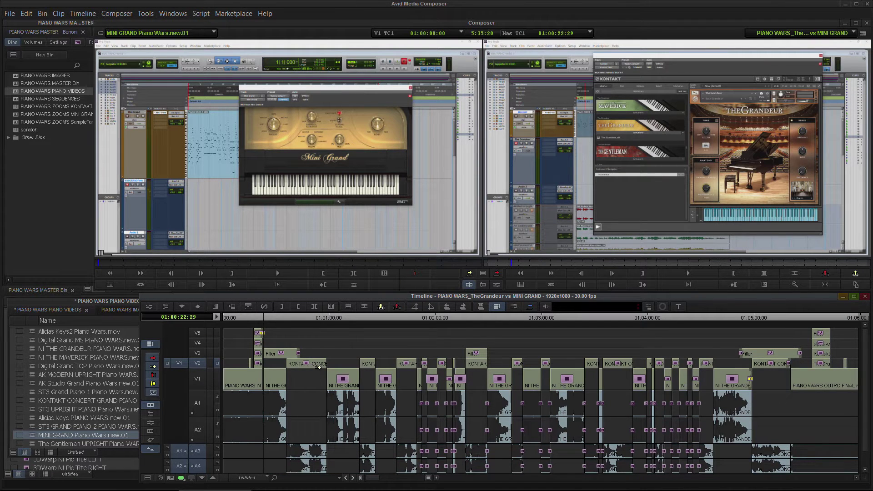
Step: Open PIANO WARS ST3 GP1 vs MINI GRAND from the PIANO WARS SEQUENCES bin as the record sequence and look through its piano clips
drag(30, 314, 93, 117)
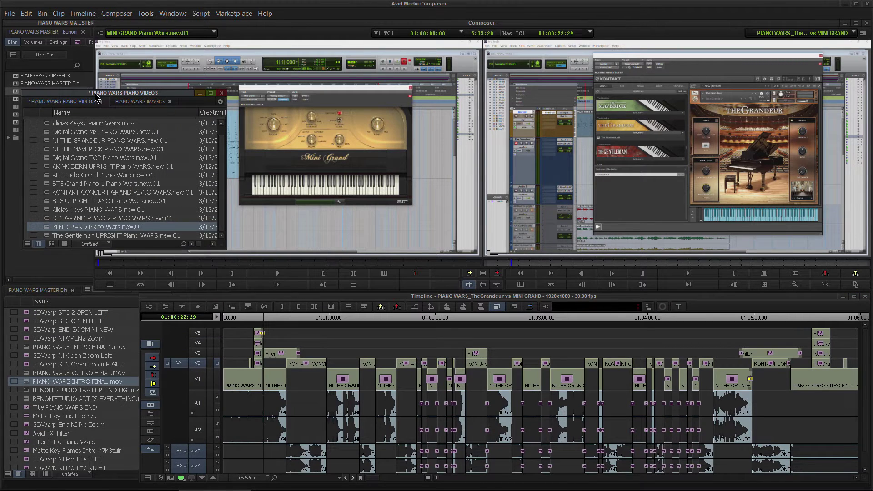
click(39, 295)
click(94, 292)
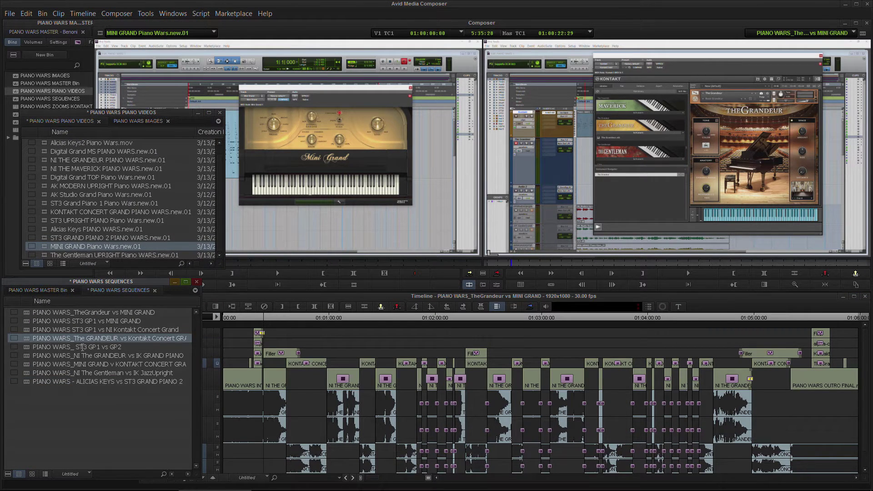
click(36, 321)
double_click(26, 323)
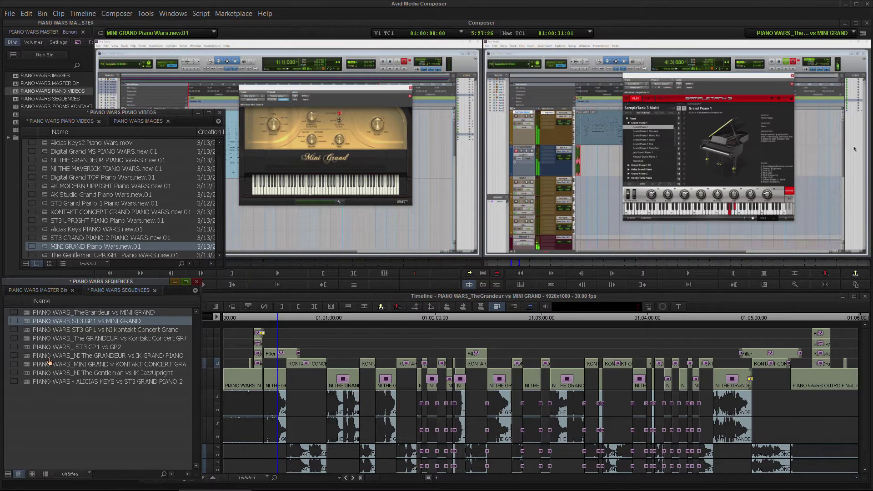
drag(281, 317, 315, 329)
click(220, 355)
click(244, 339)
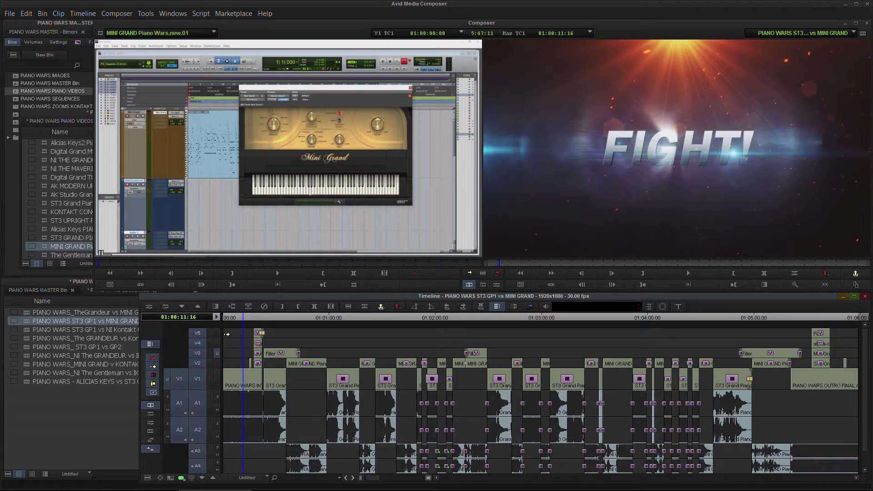
drag(249, 320, 278, 333)
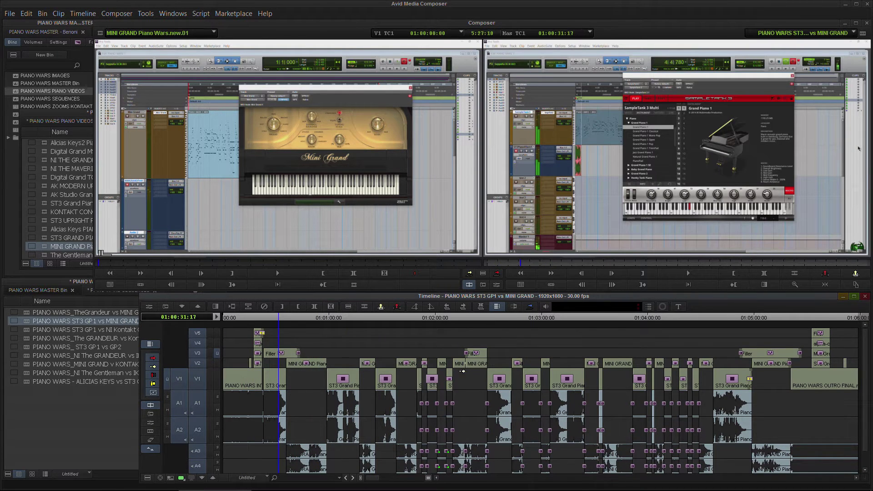
Step: Reopen the TheGrandeur vs MINI GRAND sequence and park at 01:00:22:29, the first frame of the first Grandeur clip
double_click(27, 314)
mouse_move(268, 321)
mouse_down()
mouse_move(248, 324)
mouse_move(293, 320)
mouse_move(262, 324)
mouse_up()
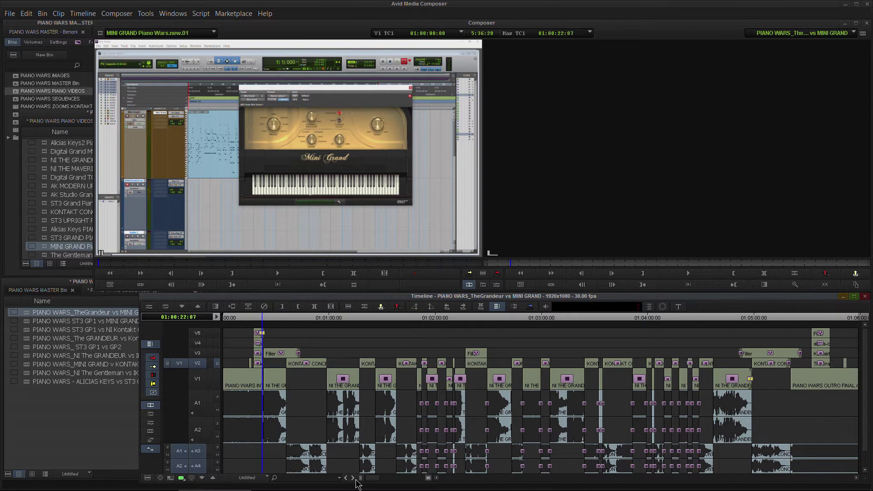
drag(369, 478, 417, 478)
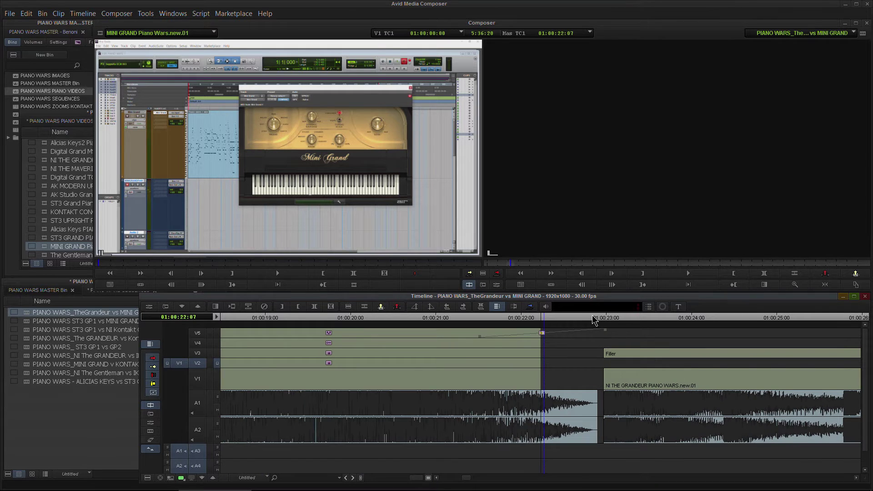
click(605, 321)
drag(414, 482, 403, 480)
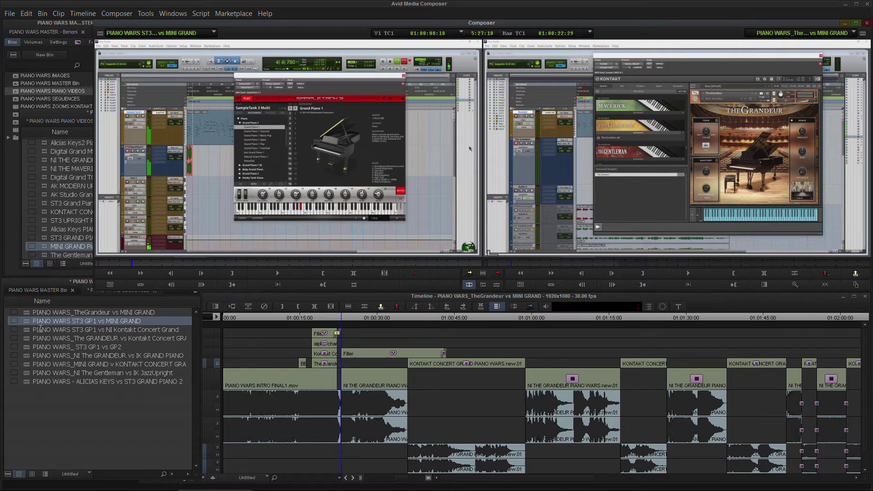
Step: Locate the first piano clip's start in the ST3 GP1 vs MINI GRAND sequence and return to TheGrandeur vs MINI GRAND
double_click(35, 325)
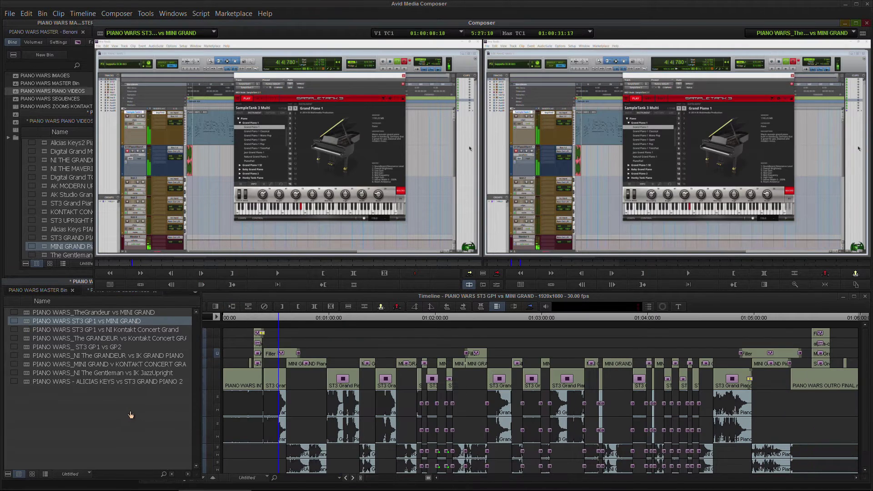
click(276, 319)
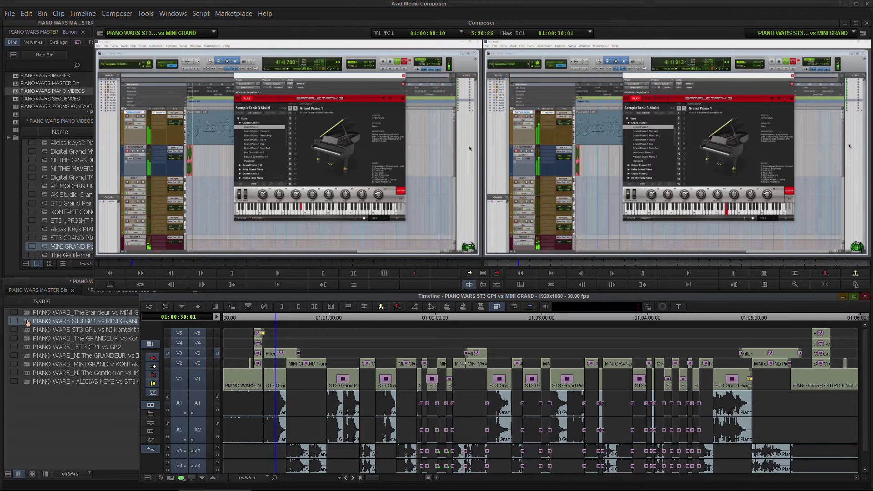
click(103, 324)
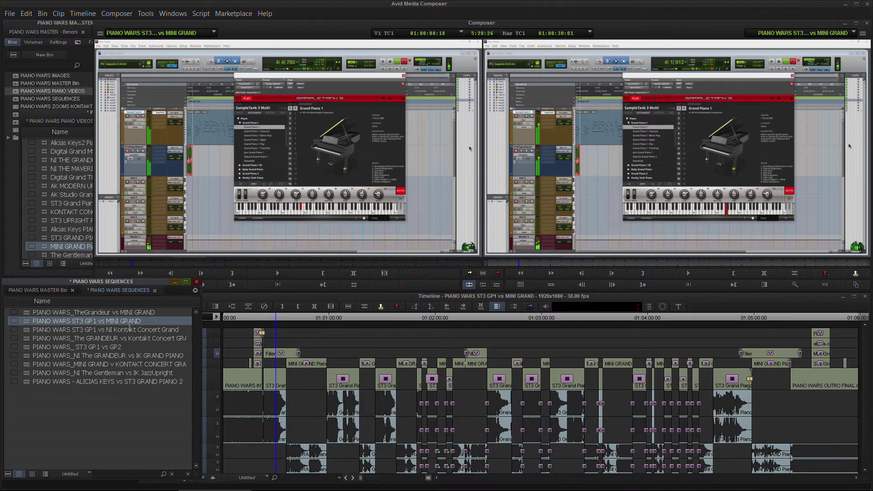
click(272, 319)
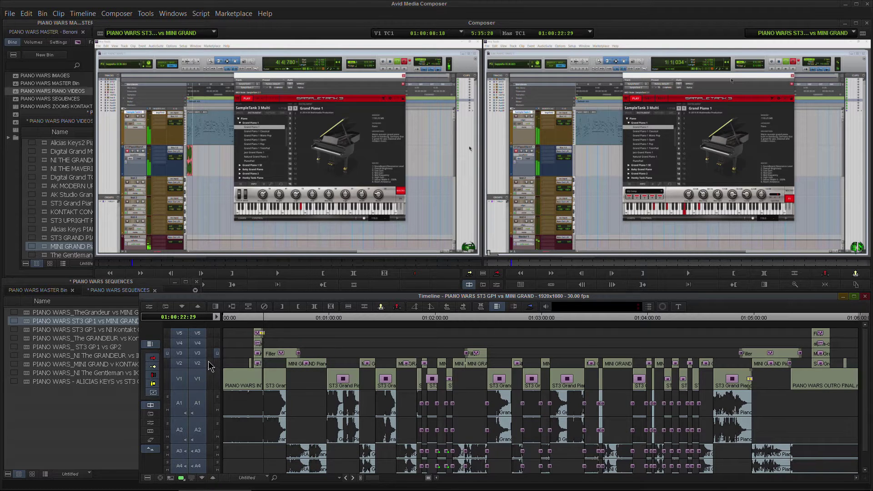
double_click(28, 313)
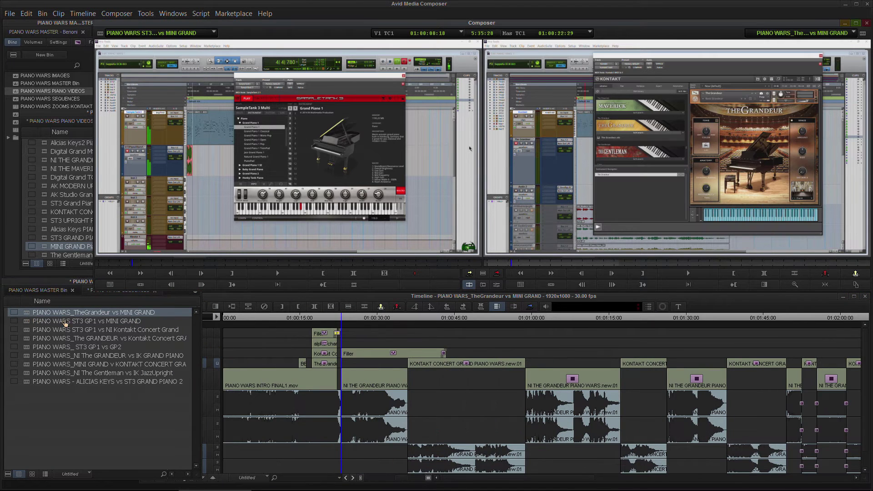
click(357, 321)
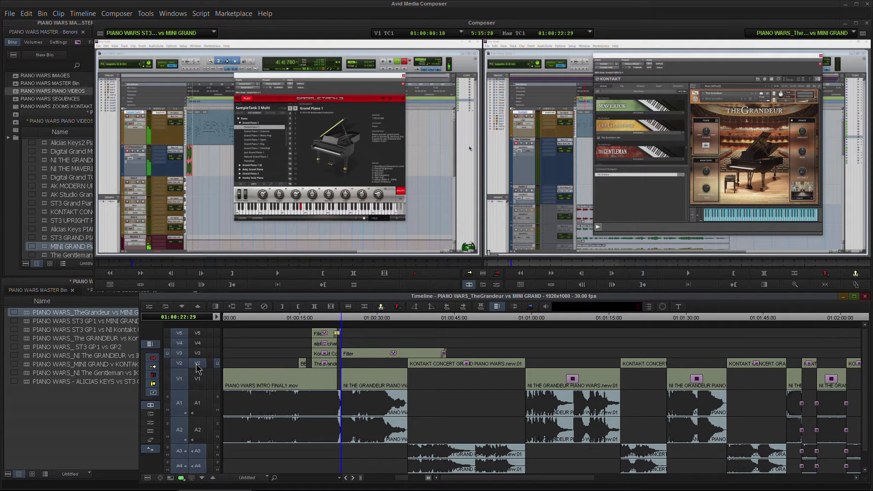
Step: Load PIANO WARS ST3 GP1 vs MINI GRAND as the source and park it on the first frame of its first piano clip
click(29, 327)
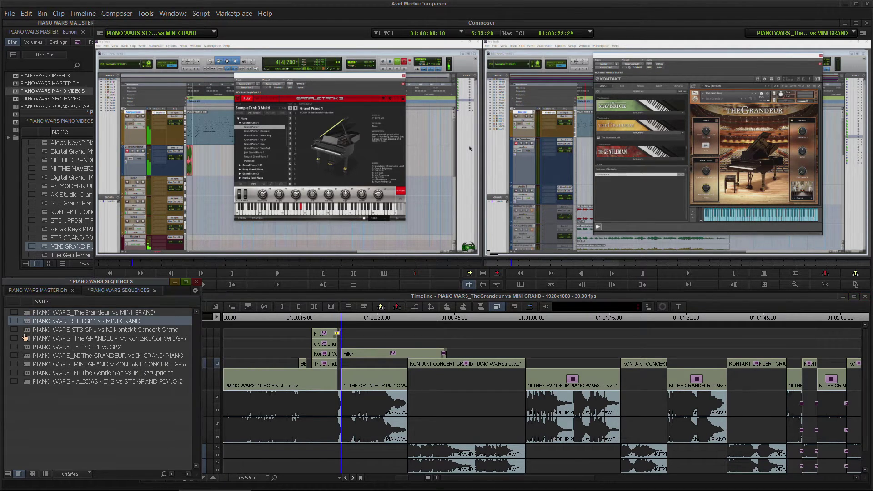
click(25, 339)
click(26, 322)
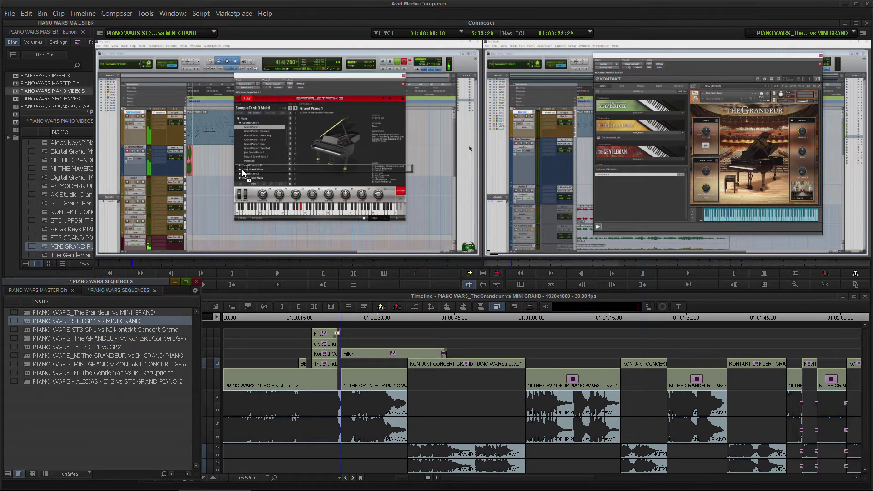
mouse_move(131, 262)
mouse_down()
mouse_move(102, 262)
mouse_move(122, 262)
mouse_up()
key(Home)
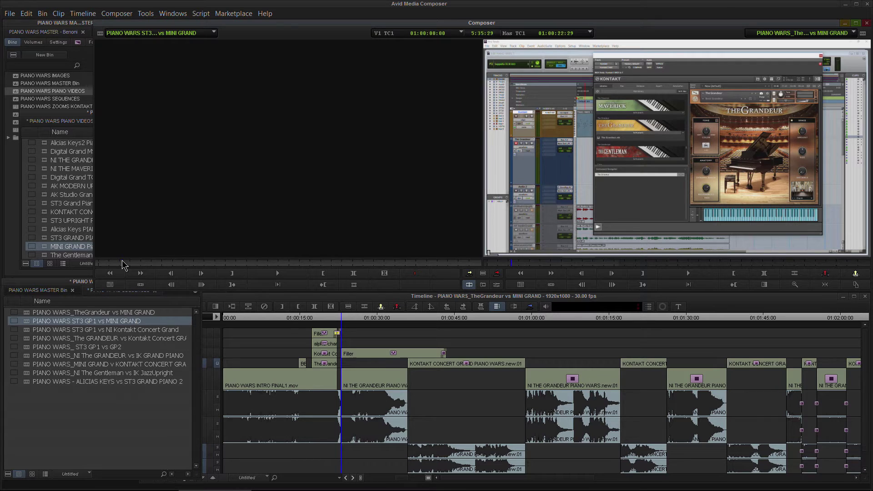
key(Right)
key(Right)
key(Left)
key(Right)
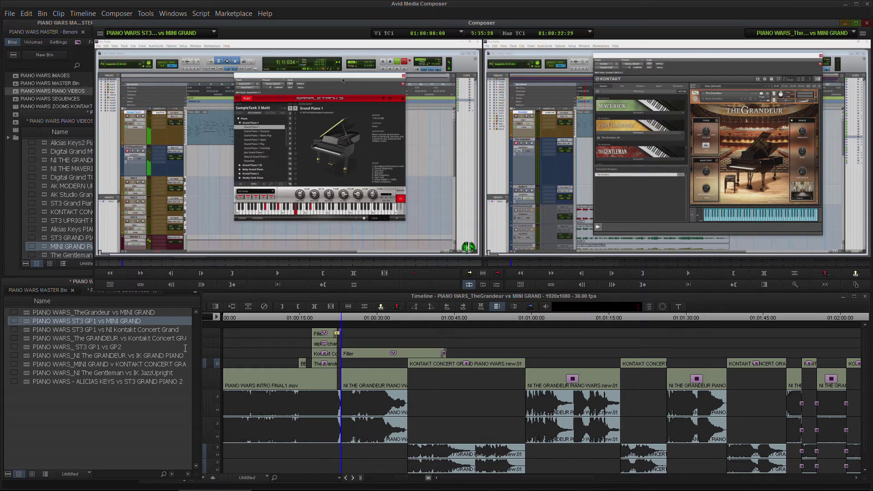
Step: Enable only V2, A3 and A4 on the source and record sides and overwrite the Mini Grand clips into the TheGrandeur sequence
click(197, 363)
click(197, 364)
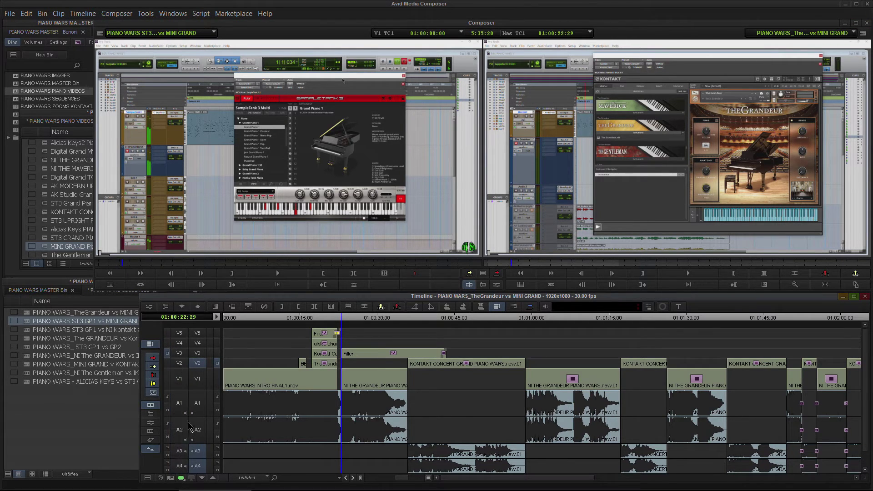
click(180, 364)
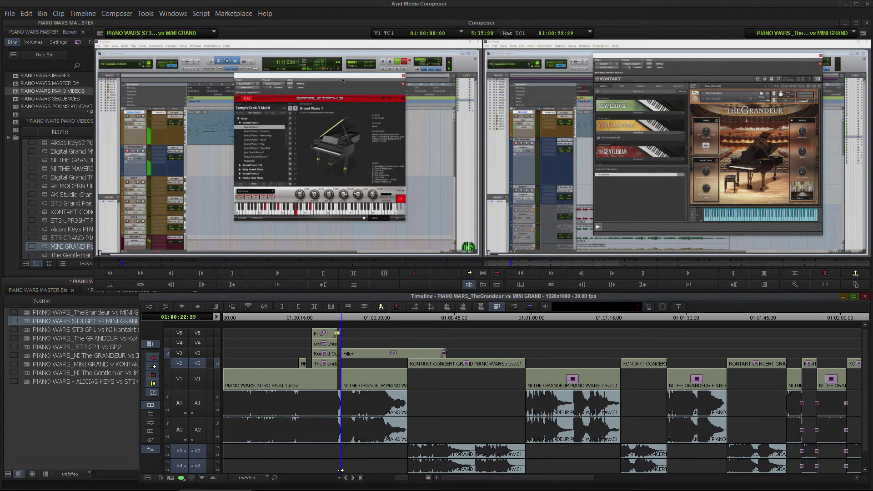
drag(400, 484, 373, 483)
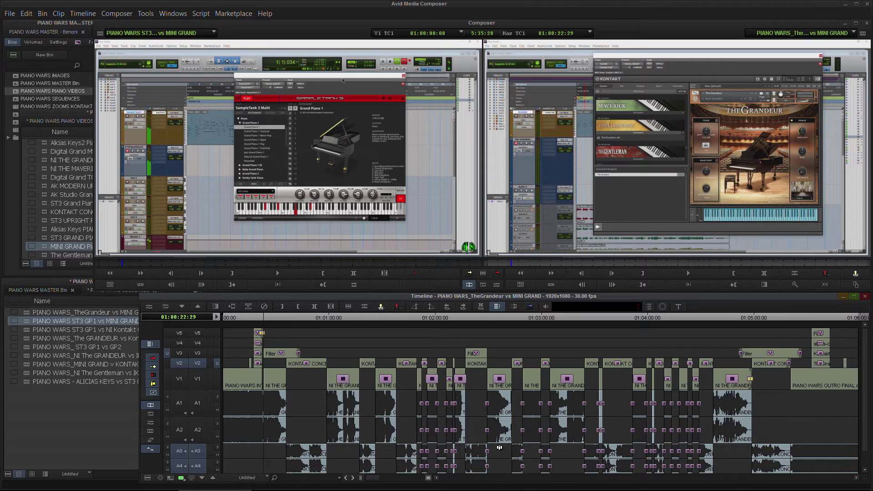
click(497, 274)
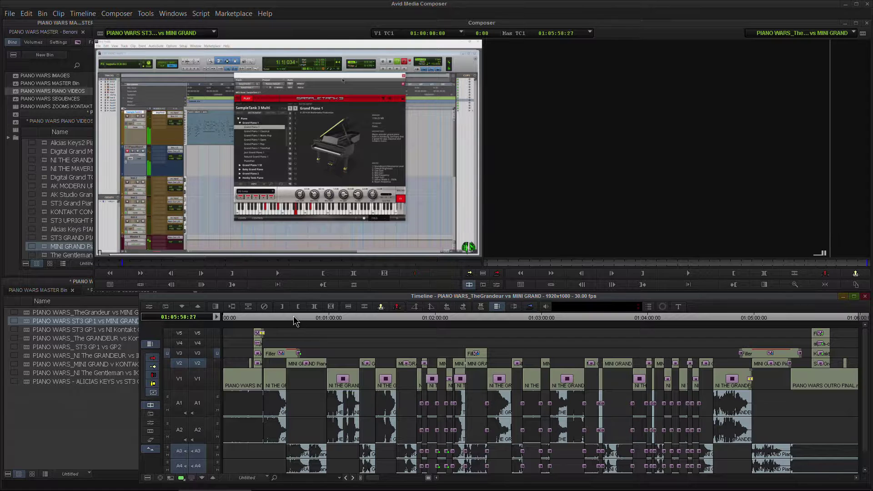
Step: Scrub through the edited sequence and examine the overlapping Mini Grand and Grandeur clips between about 01:02:10 and 01:02:17
drag(296, 321, 464, 328)
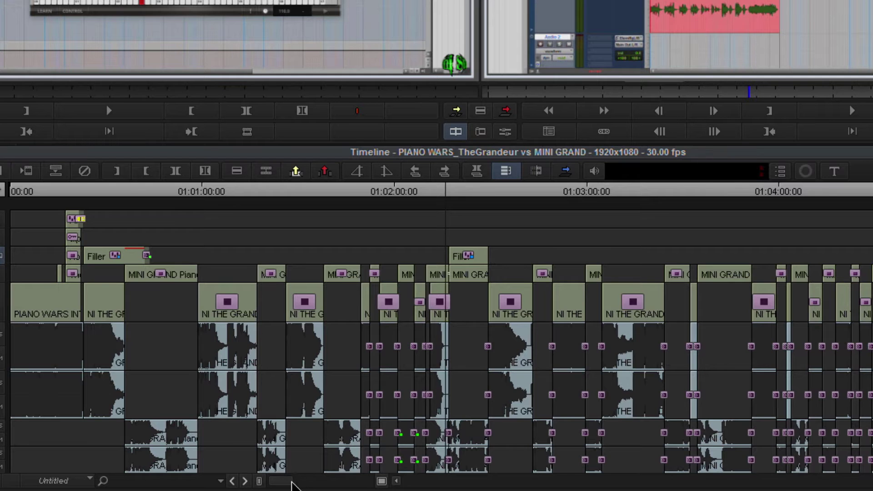
drag(291, 483, 355, 480)
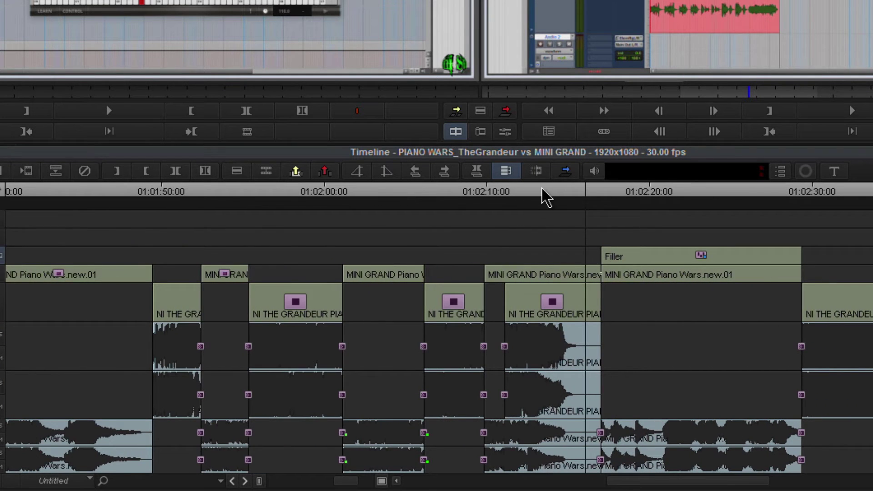
drag(514, 204, 497, 204)
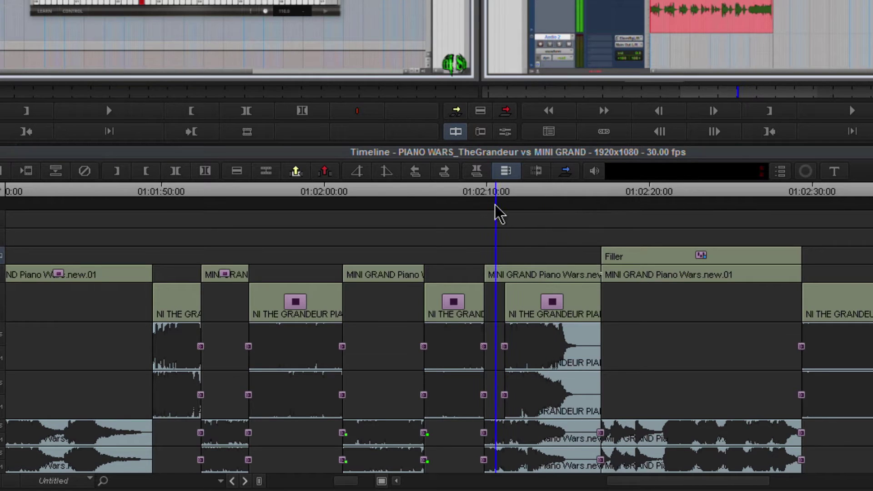
click(581, 218)
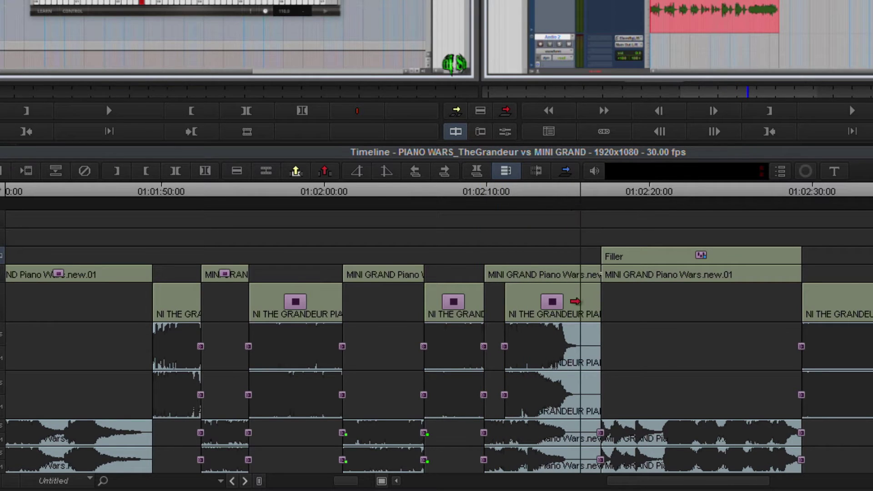
drag(345, 482, 281, 483)
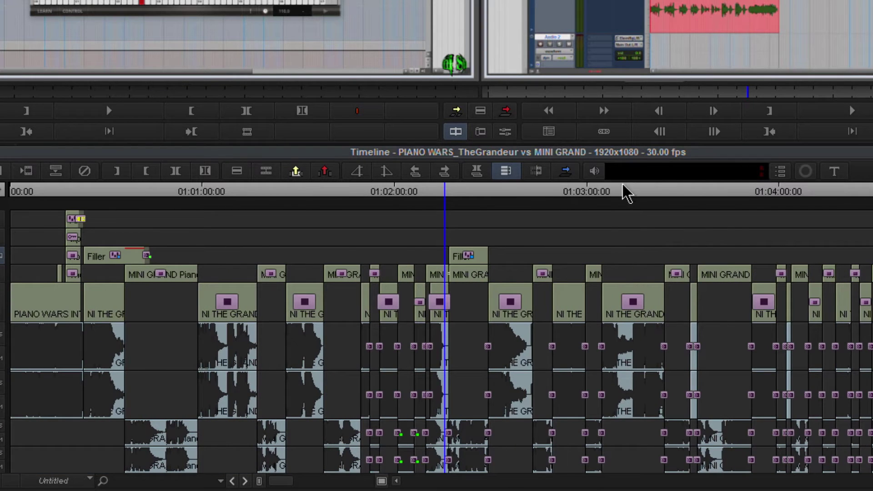
Step: Review the source sequences in the PIANO WARS SEQUENCES bin and scrub the edited TheGrandeur vs MINI GRAND sequence between about 01:03:16 and 01:03:46
drag(687, 209, 730, 209)
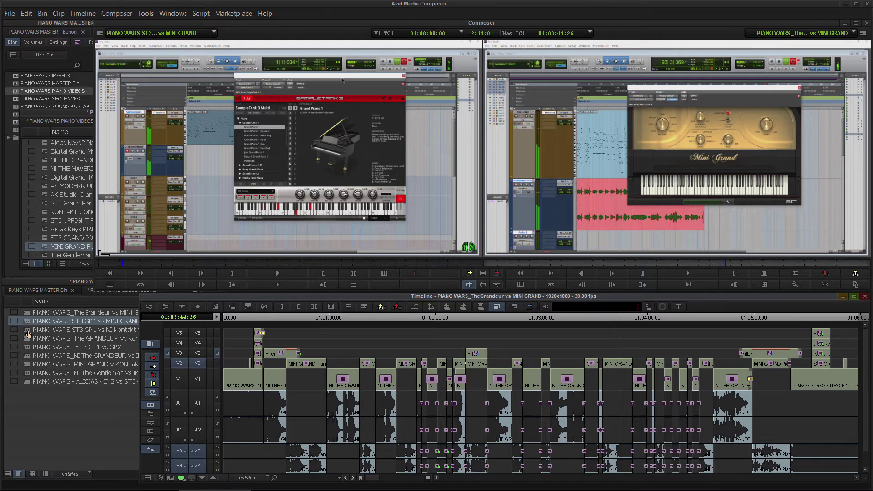
click(26, 332)
click(29, 341)
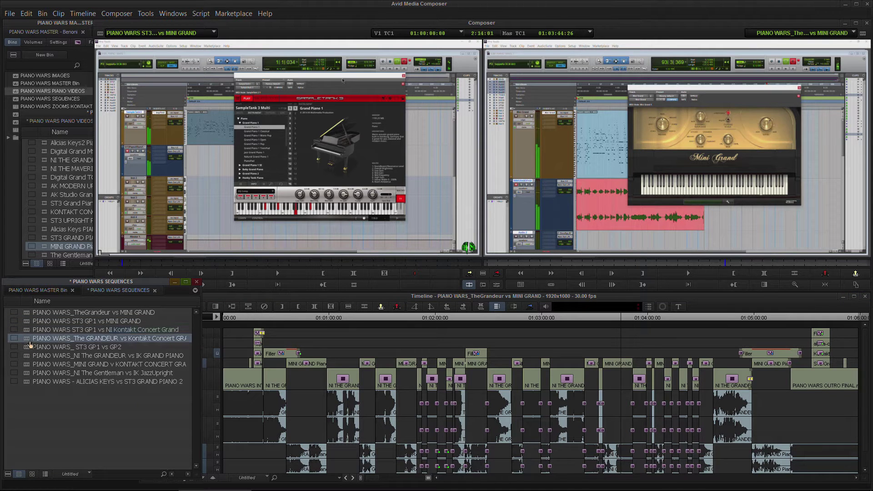
click(29, 323)
click(28, 315)
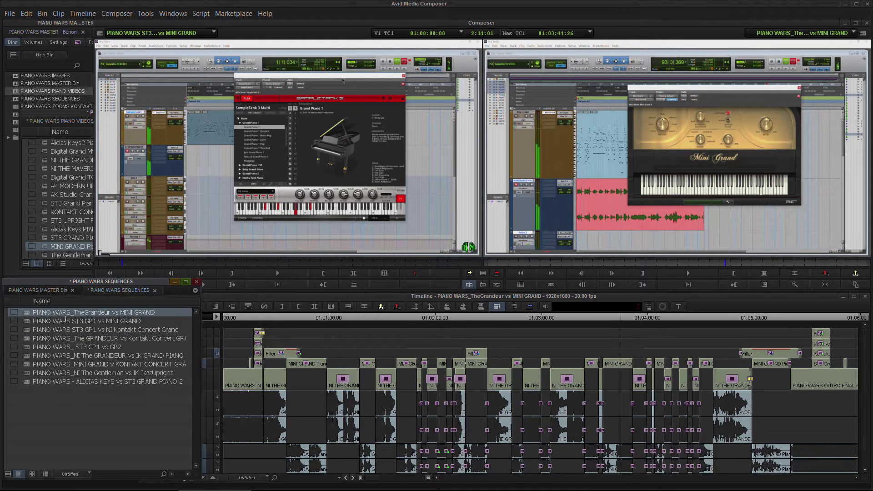
click(626, 324)
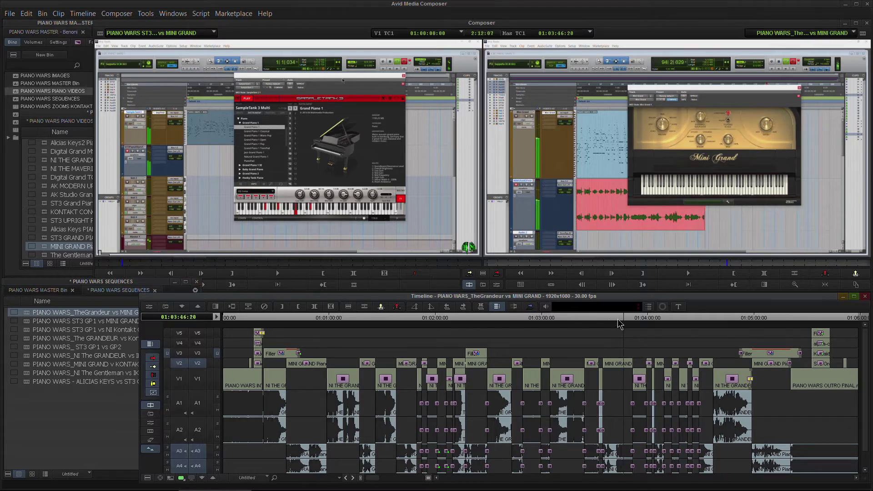
click(572, 326)
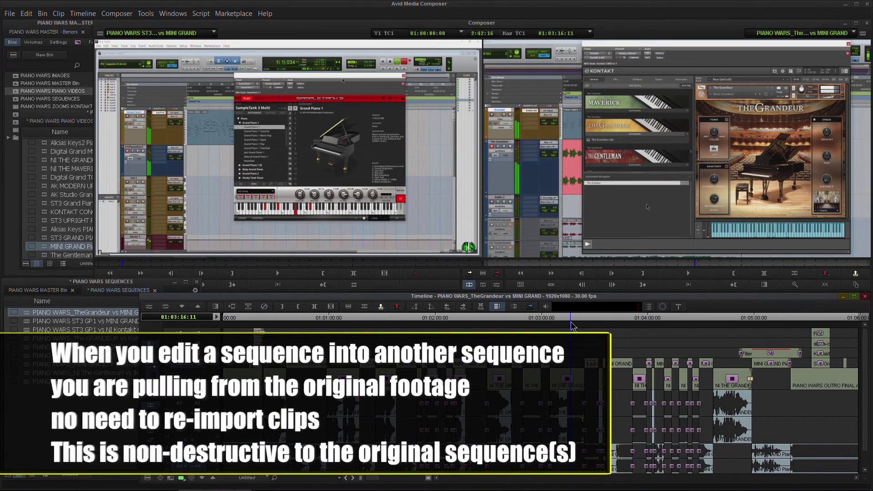
Step: Examine the side-by-side piano images in the outro near 01:05:38 and in the intro near 01:00:20
drag(571, 321, 823, 324)
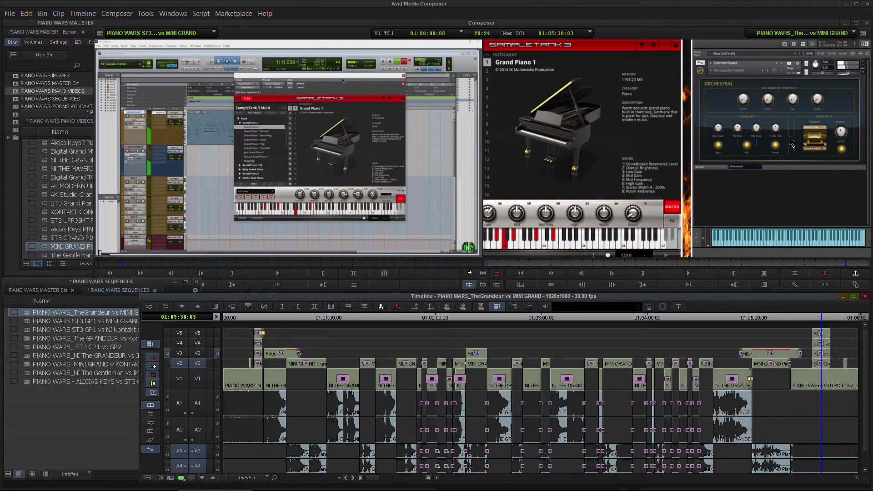
key(j)
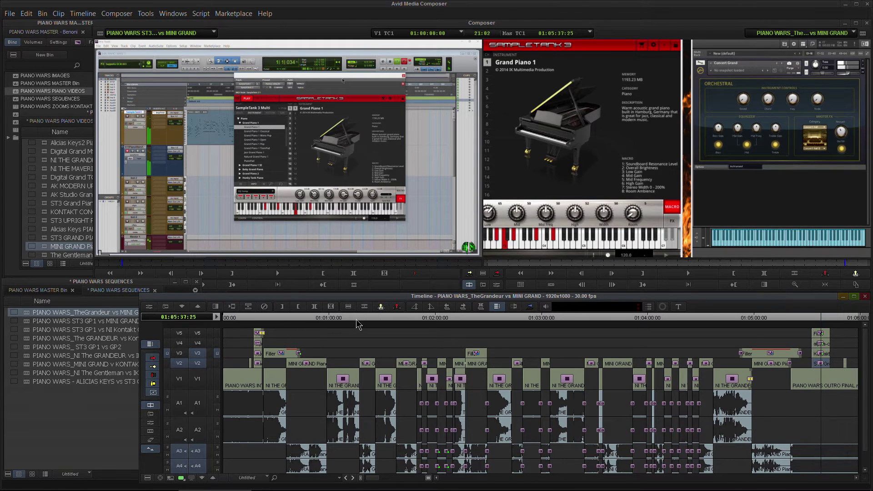
click(261, 321)
click(260, 321)
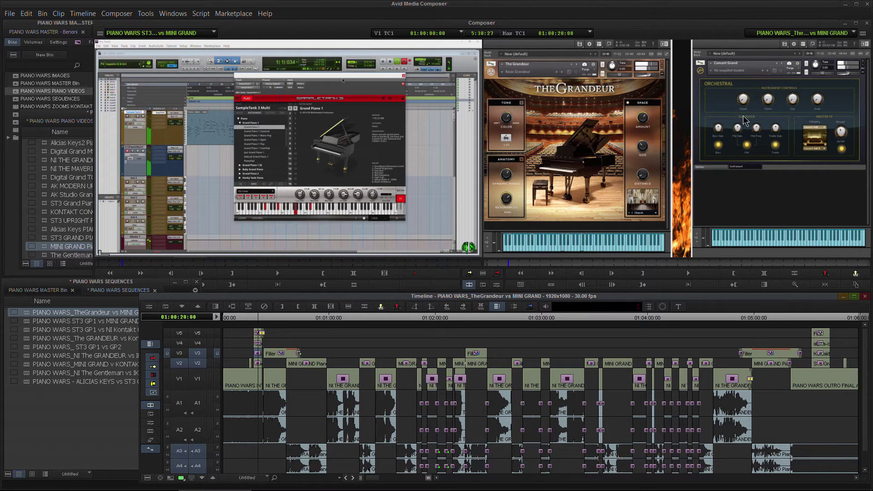
drag(374, 478, 409, 479)
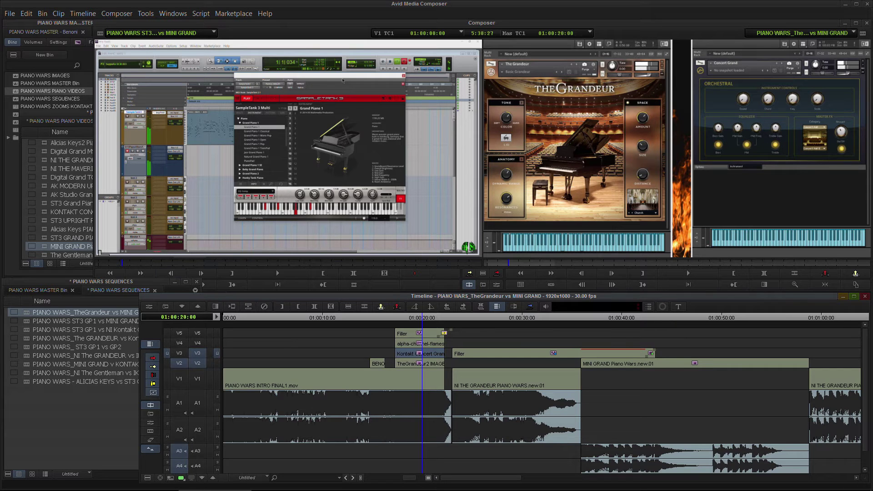
click(203, 264)
click(203, 265)
key(i)
drag(210, 265, 234, 265)
key(o)
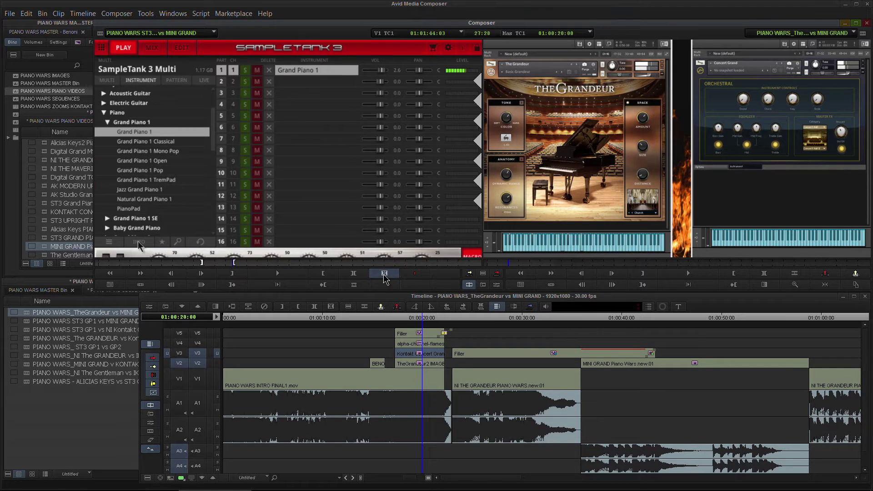
Step: Park at the first frame of the intro piano images at 01:00:17:08 and load Mini Grand IMAGE.jpg from PIANO WARS IMAGES as the source
click(323, 318)
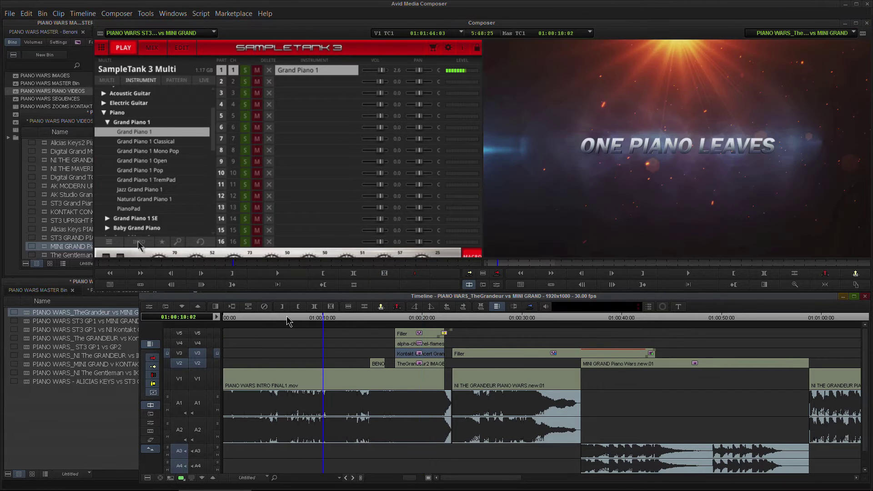
drag(319, 318, 394, 318)
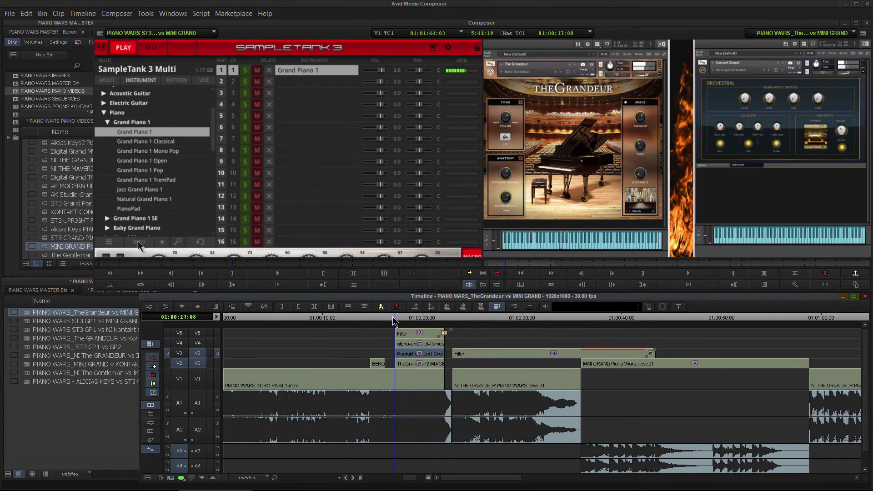
click(22, 293)
click(59, 122)
drag(58, 120, 44, 315)
click(109, 315)
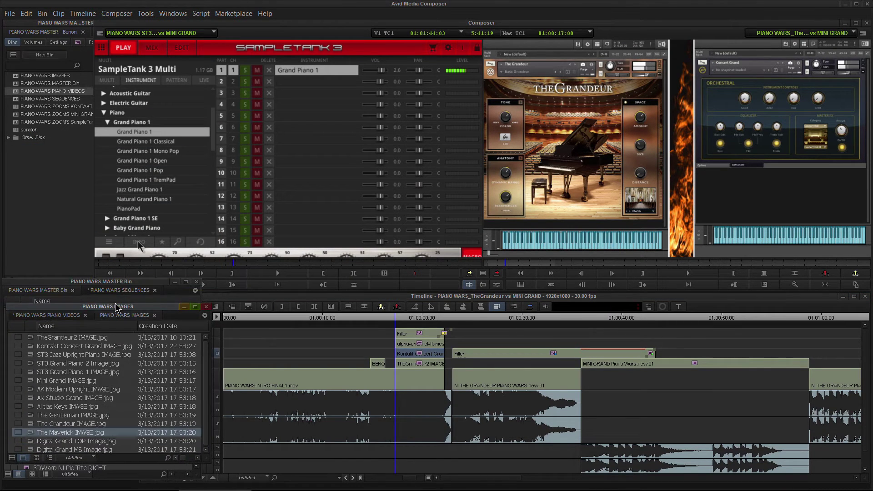
drag(111, 309, 111, 303)
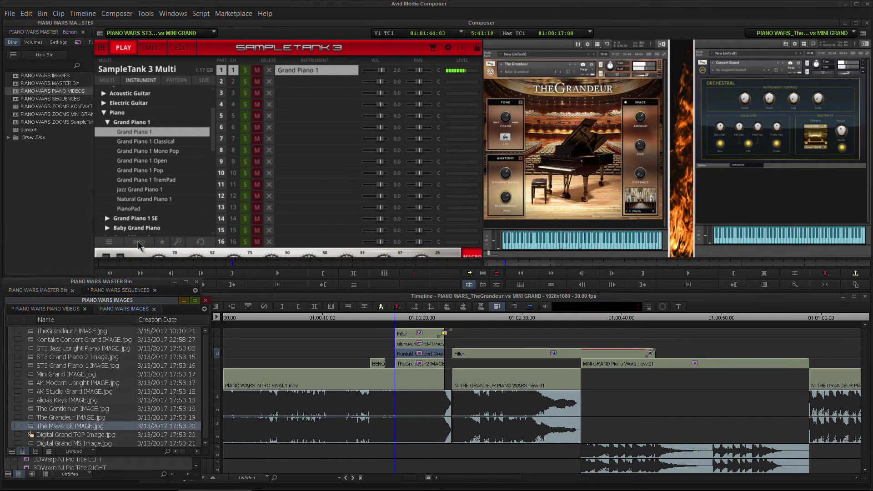
double_click(34, 375)
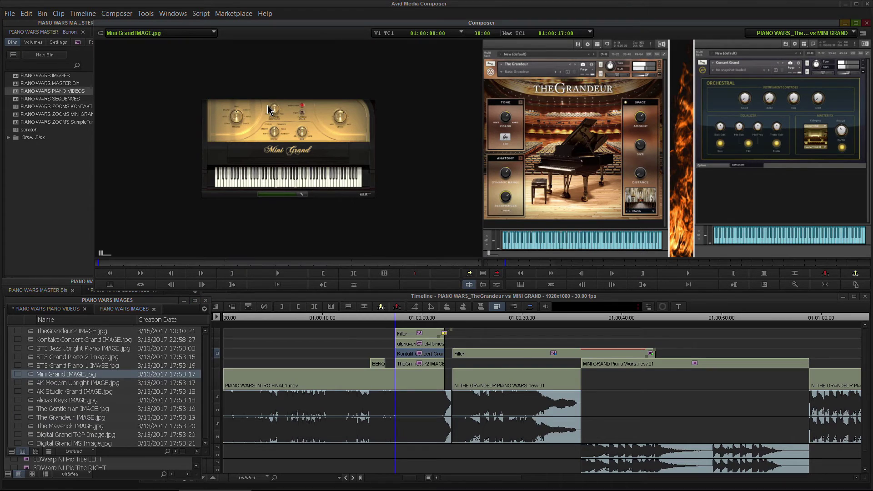
Step: Patch source V1 to record V3 and replace the intro's Kontakt Concert Grand image with the Mini Grand image
click(394, 316)
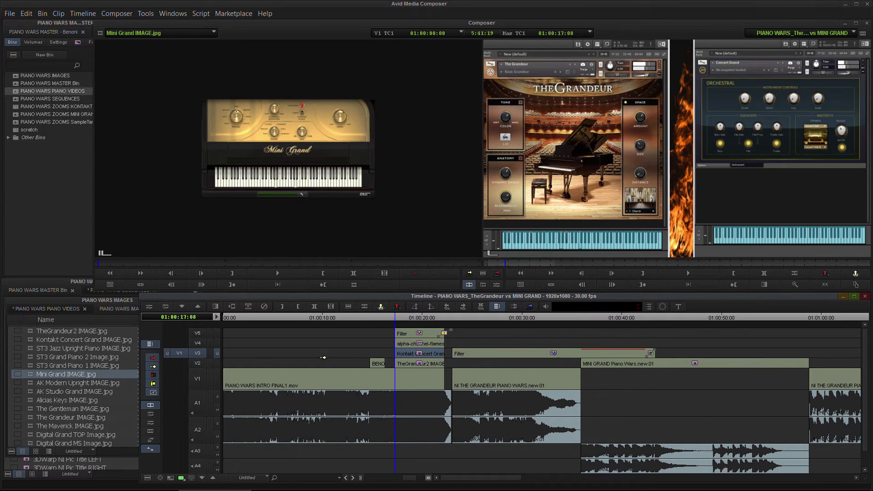
mouse_move(395, 319)
mouse_down()
mouse_move(382, 318)
mouse_move(395, 318)
mouse_up()
click(530, 308)
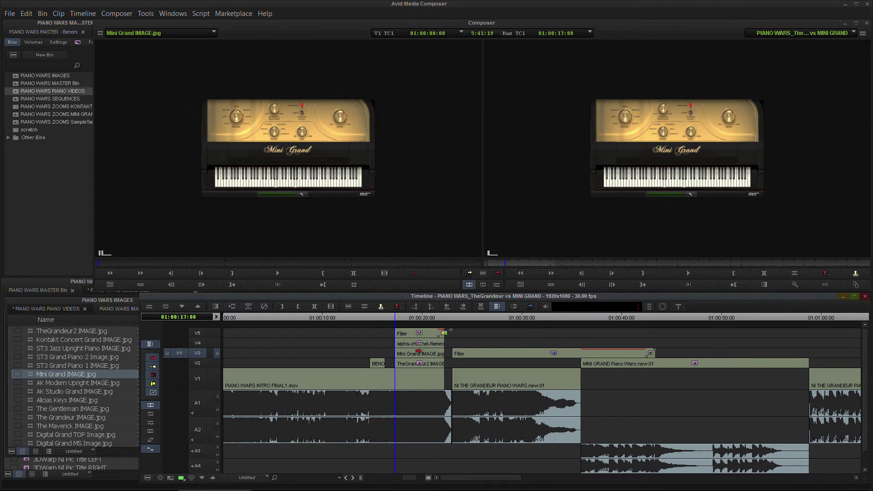
Step: Apply 3DWarp MINI G END RIGHT from the PIANO WARS ZOOMS MINI GRAND bin to the intro's Mini Grand image on V3 and check the composite
click(415, 322)
click(44, 195)
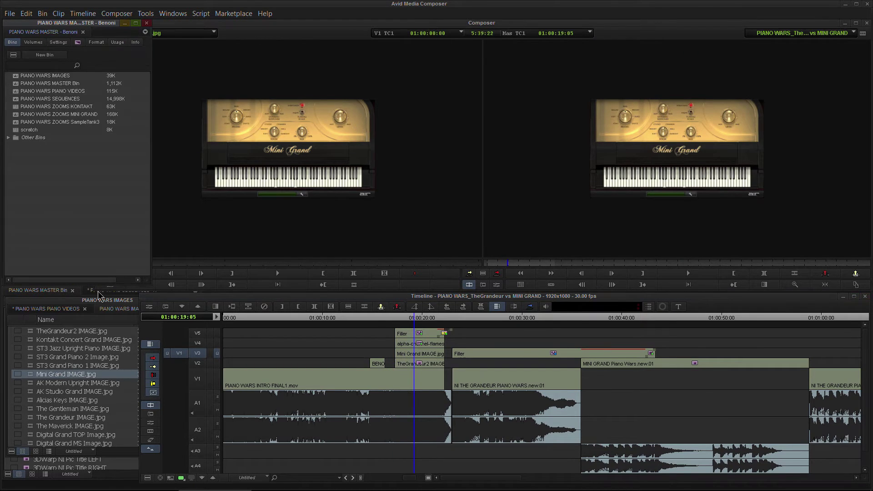
double_click(26, 116)
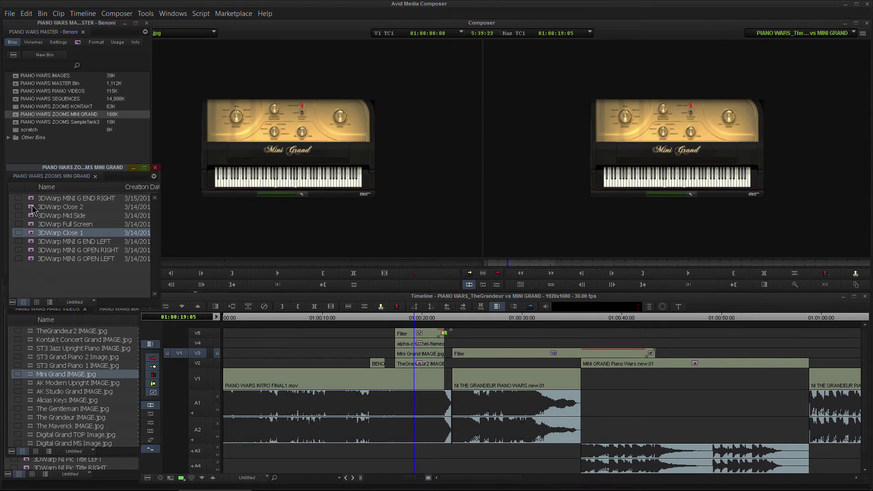
drag(52, 170, 55, 168)
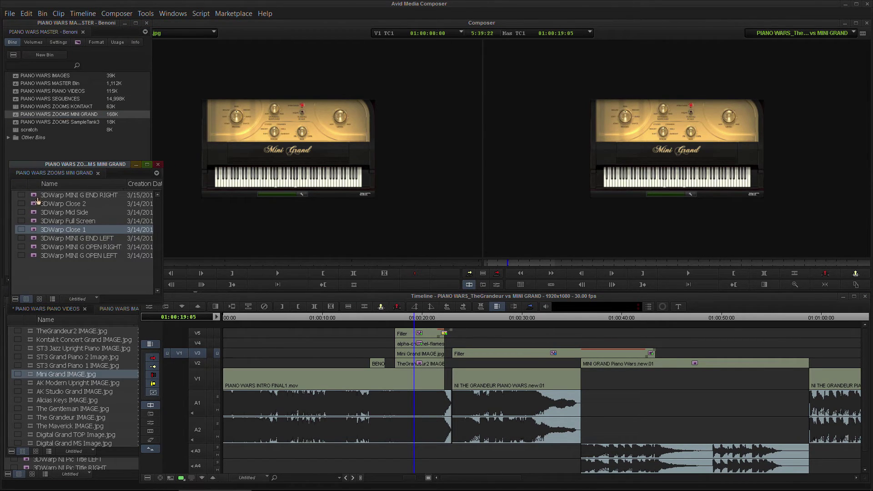
click(55, 197)
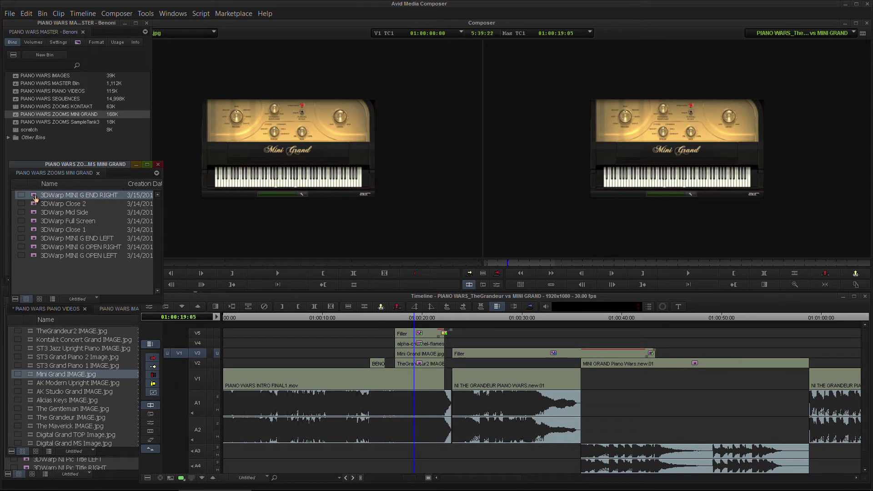
drag(35, 199, 411, 354)
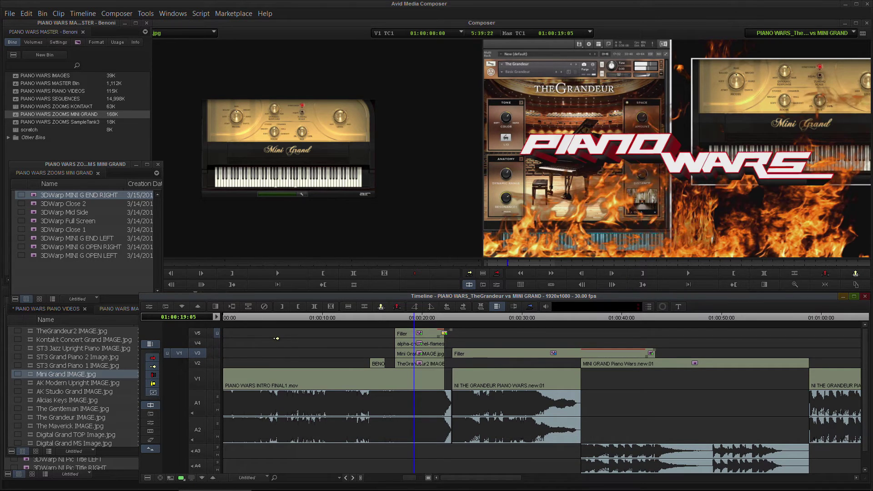
mouse_move(414, 322)
mouse_down()
mouse_move(404, 322)
mouse_move(426, 322)
mouse_up()
Step: Insert a Pro Limiter on the Master track, set its ceiling to -0.2 dBTP and close the effect window
drag(402, 479, 355, 478)
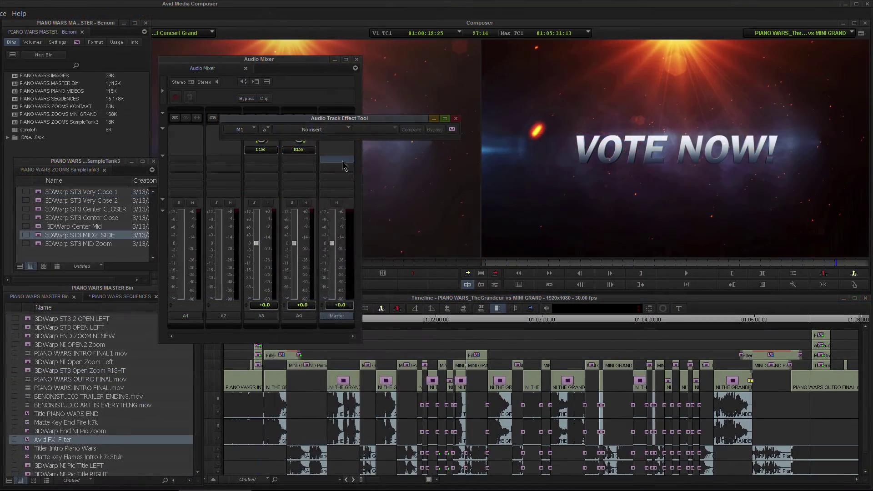
click(337, 130)
mouse_move(349, 175)
click(400, 386)
drag(376, 165, 374, 165)
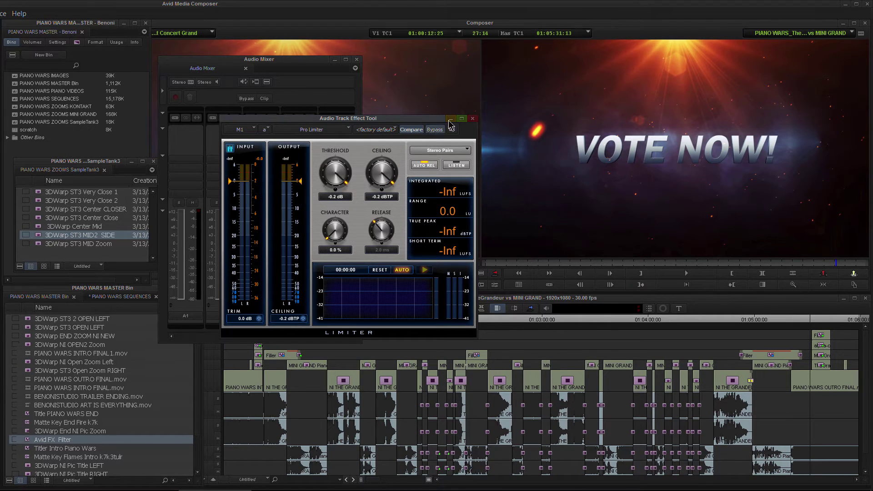
click(473, 120)
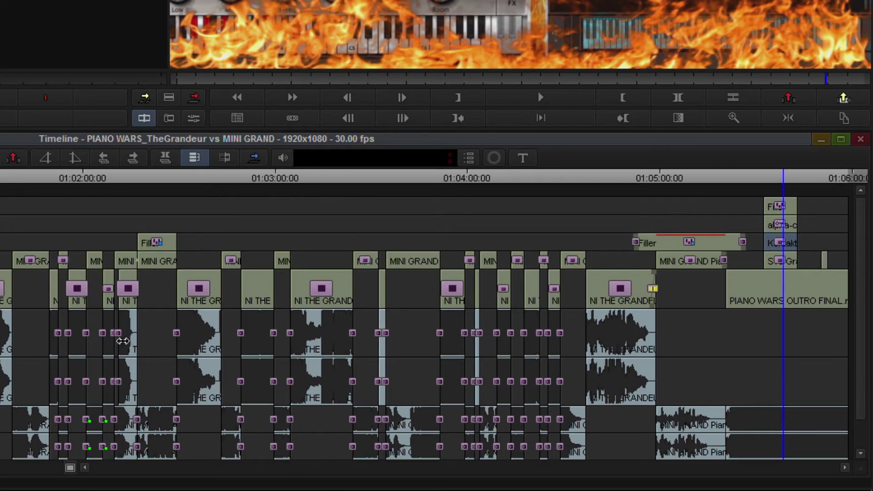
Step: Replace the outro's Kontakt Concert Grand image at 01:05:32:07 on V3 with Mini Grand IMAGE.jpg and apply 3DWarp MINI G END RIGHT to it
drag(7, 468, 42, 469)
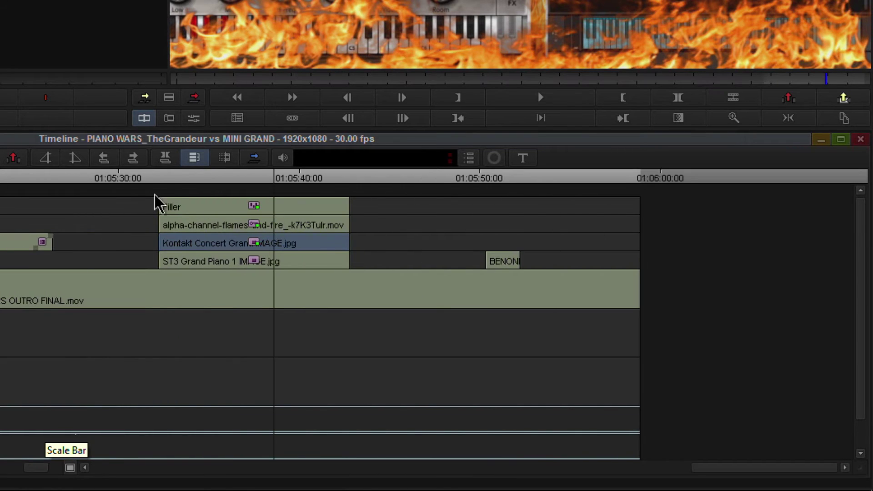
click(171, 178)
ctrl+click(166, 177)
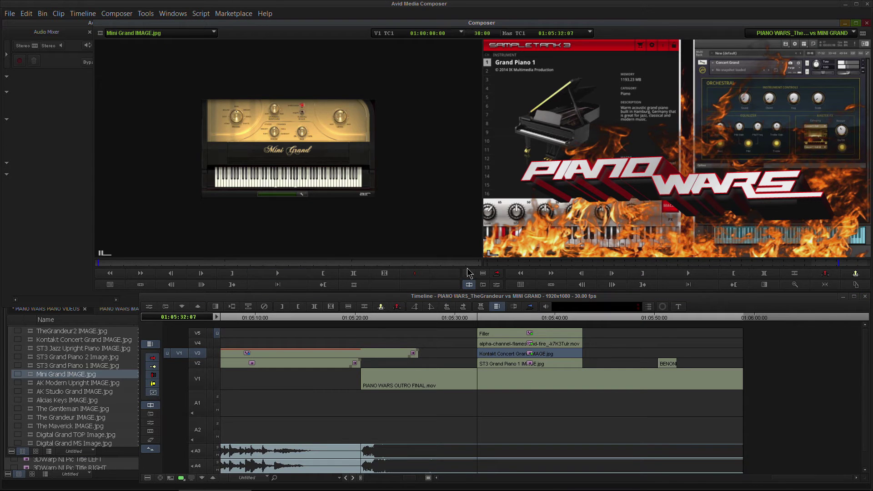
click(530, 307)
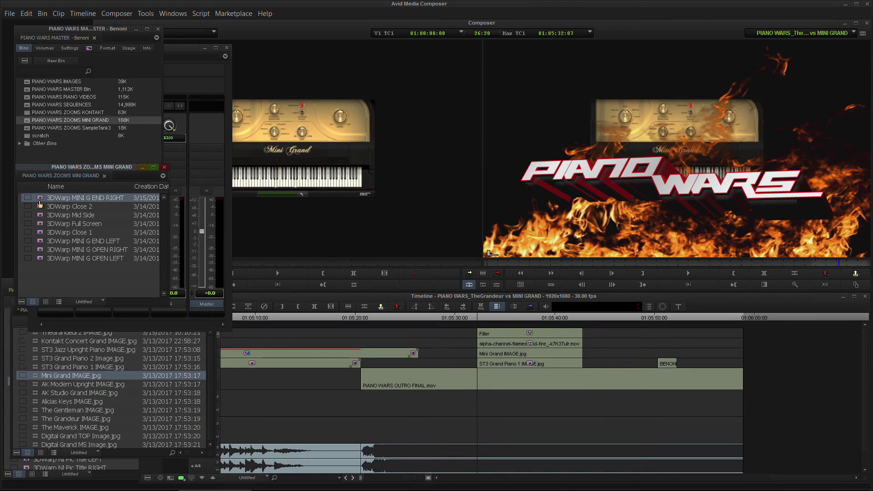
drag(40, 198, 508, 356)
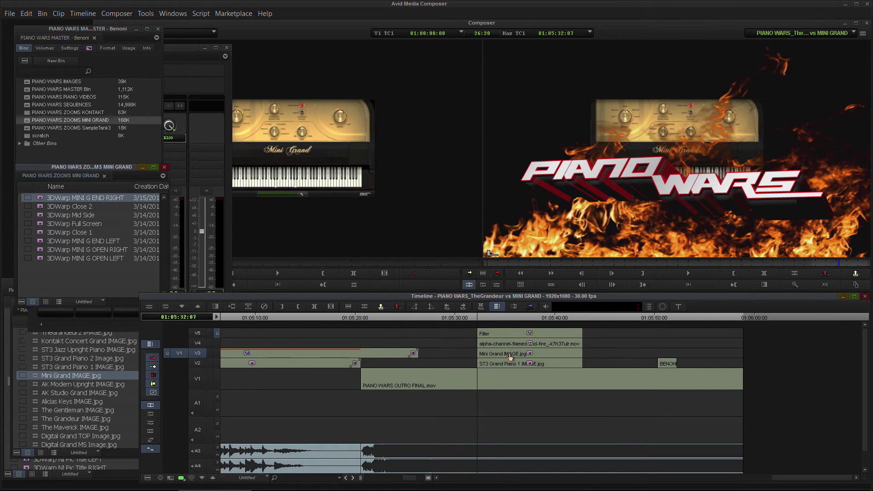
Step: Mark the outro from 01:05:31:14 to 01:05:43:18 with V2 to V5 enabled and render its effects to Libraries2 (F:)
mouse_move(476, 318)
mouse_down()
mouse_move(465, 319)
mouse_move(513, 321)
mouse_move(471, 326)
mouse_up()
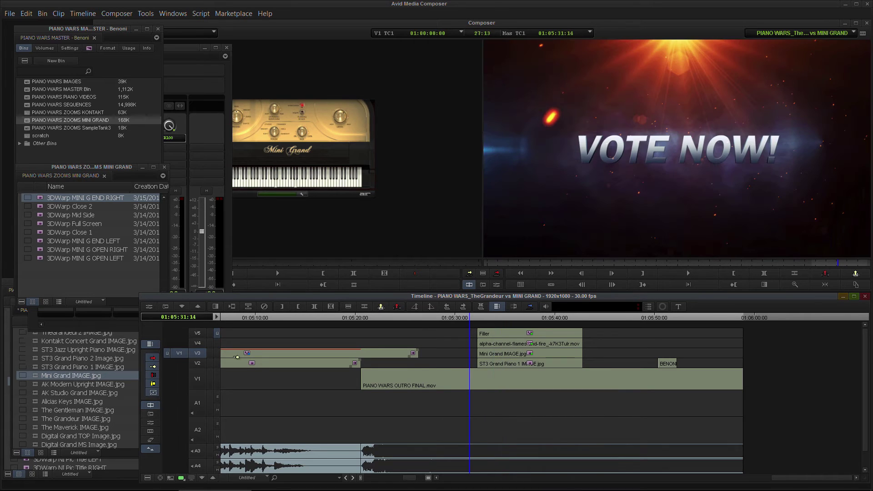
drag(197, 336, 200, 371)
click(592, 321)
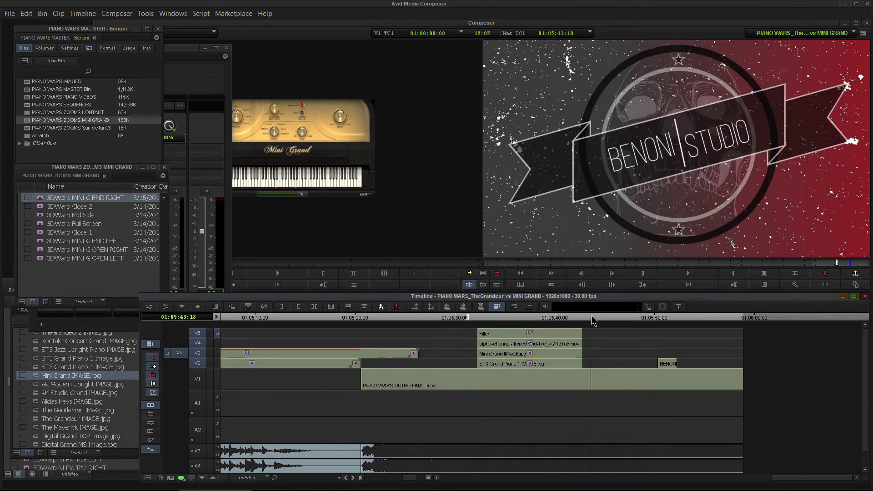
key(t)
right_click(550, 324)
mouse_move(568, 170)
click(672, 180)
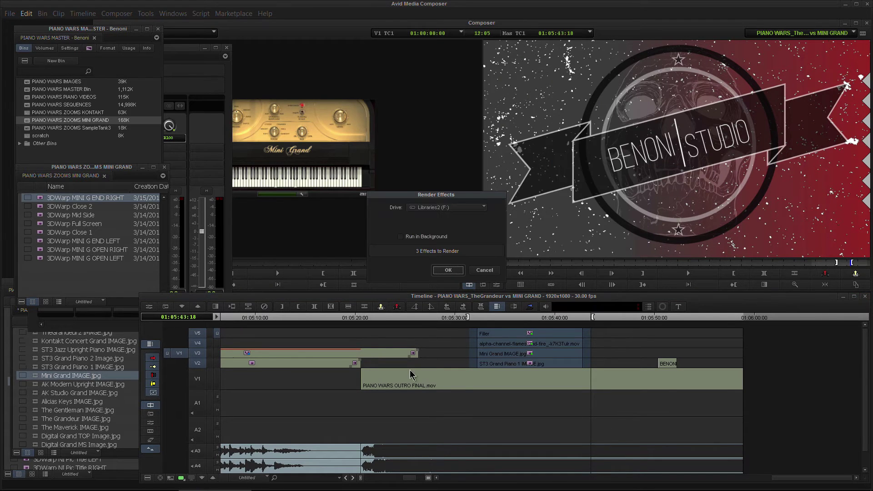
click(448, 270)
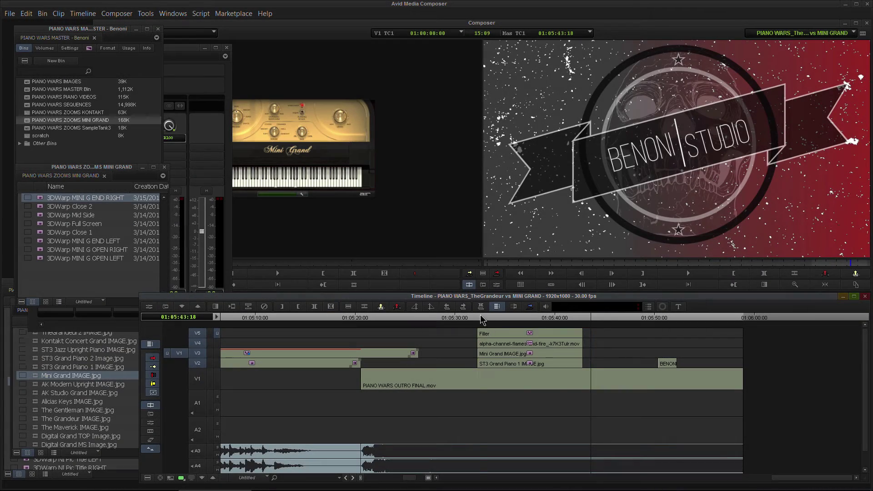
Step: Play back the rendered outro composite from just before its piano images to about 01:05:36
click(465, 318)
key(space)
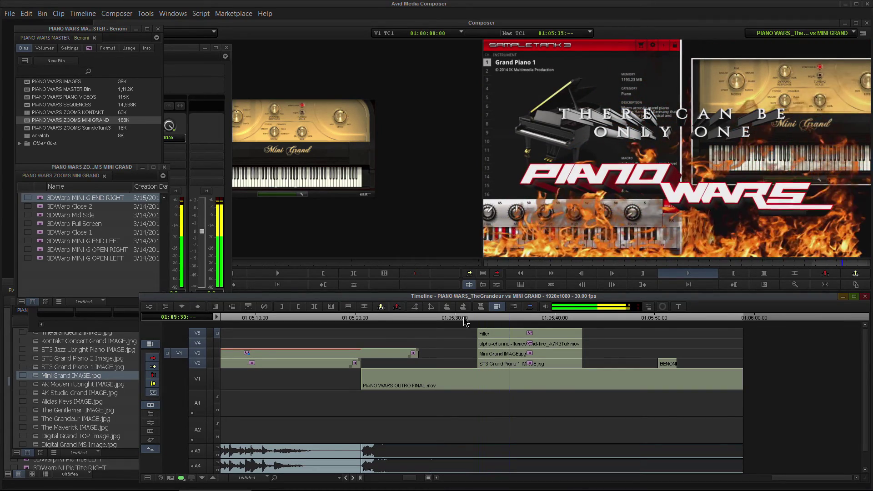
key(space)
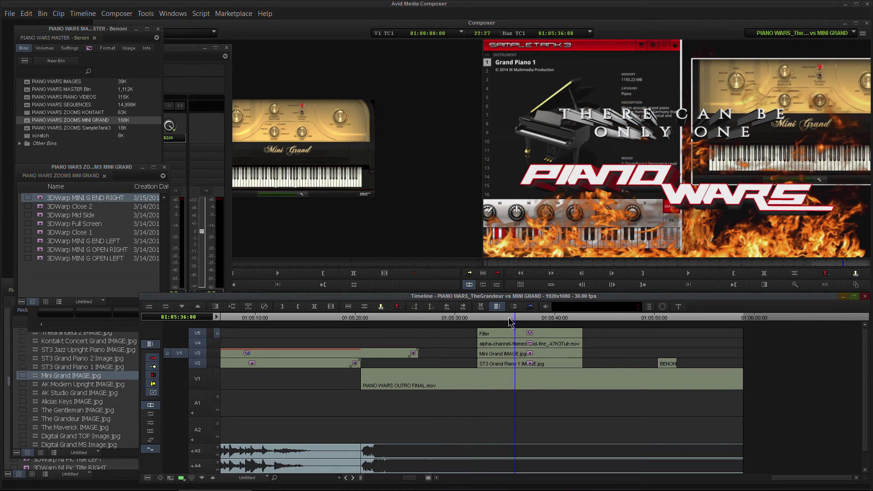
Step: Park at the start of the outro's piano images, 01:05:32:07, and load TheGrandeur2 IMAGE.jpg as the source
click(494, 355)
click(495, 363)
drag(495, 316, 491, 316)
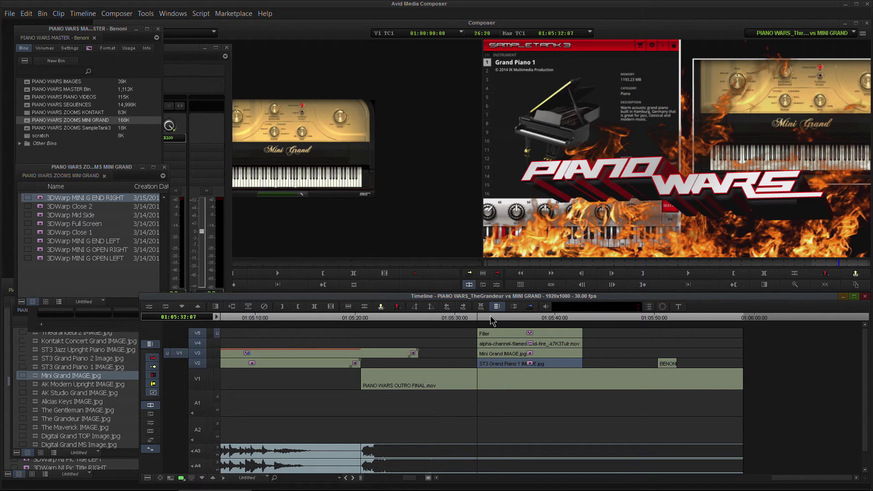
click(41, 378)
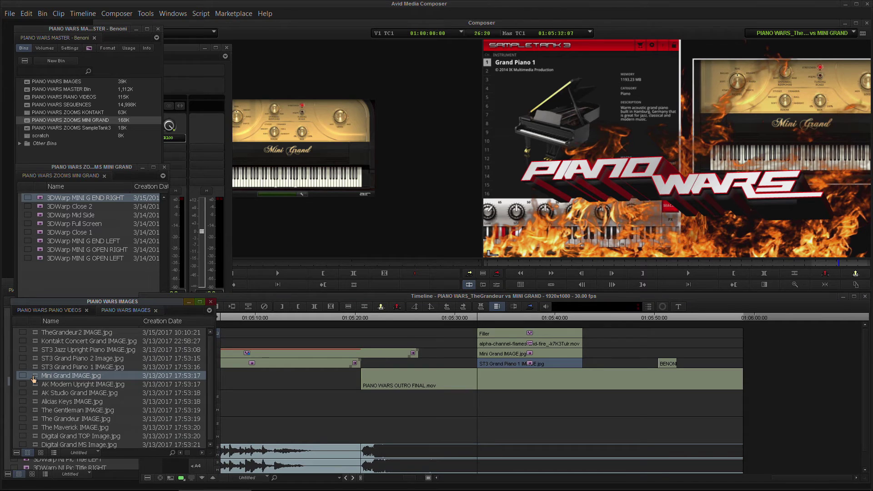
drag(37, 334, 226, 146)
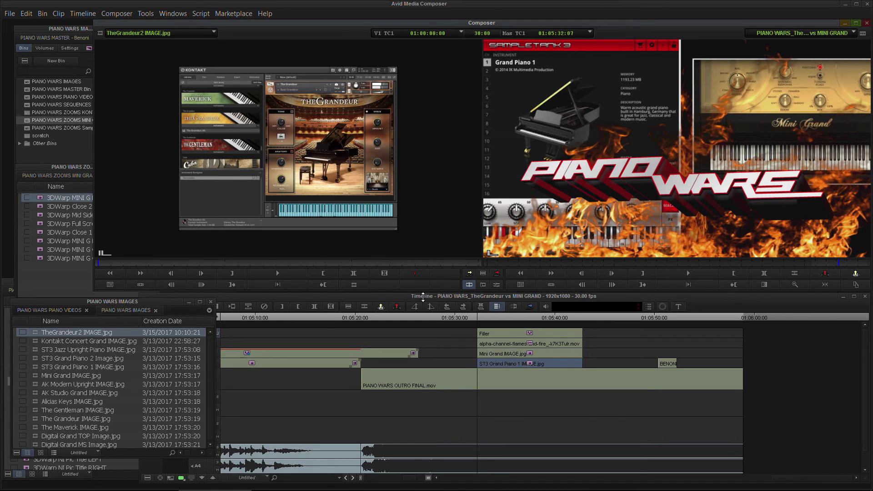
Step: Undo the mistaken replacement on V3, then patch the source to V2 and replace the outro's ST3 Grand Piano 1 image with TheGrandeur2 IMAGE.jpg
click(529, 310)
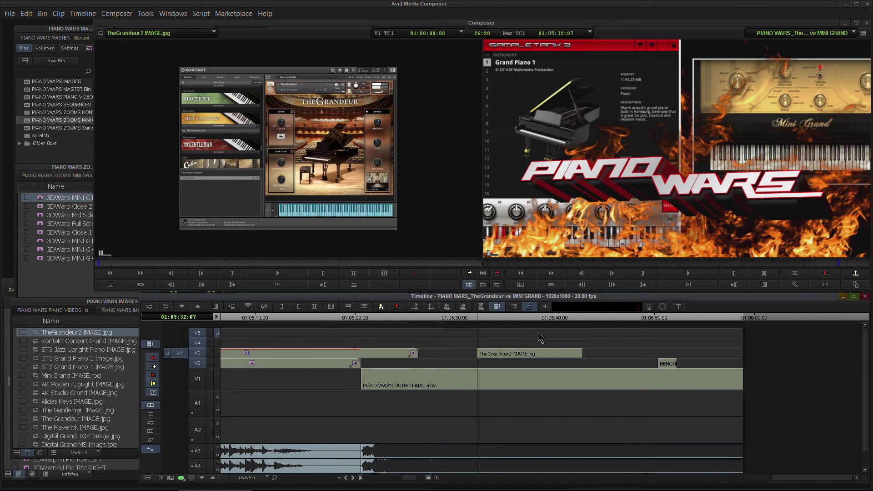
key(ctrl+z)
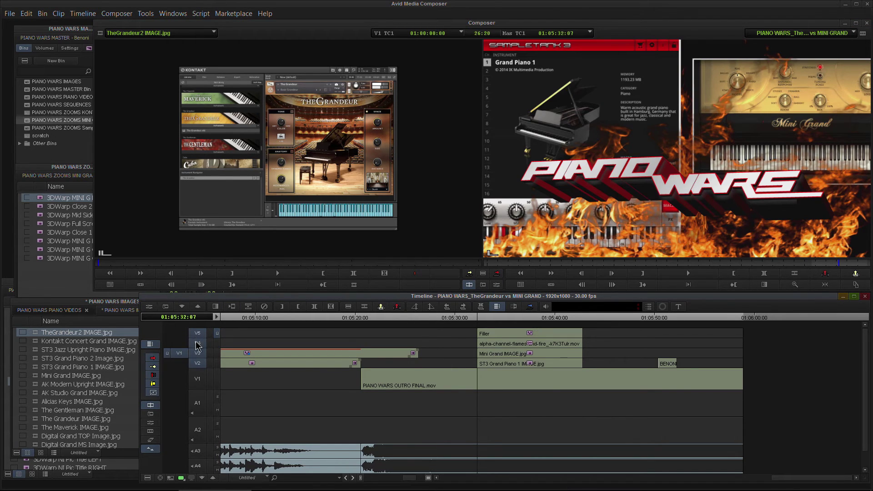
click(196, 333)
click(197, 343)
click(197, 353)
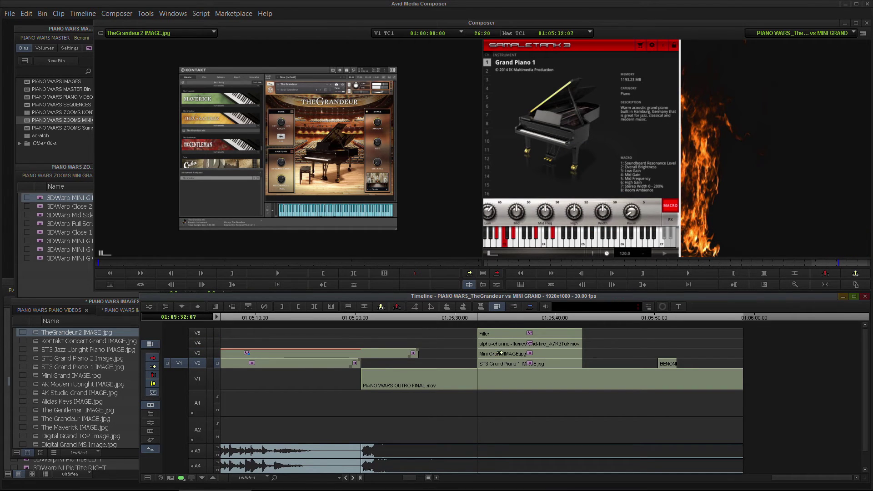
click(502, 364)
click(530, 307)
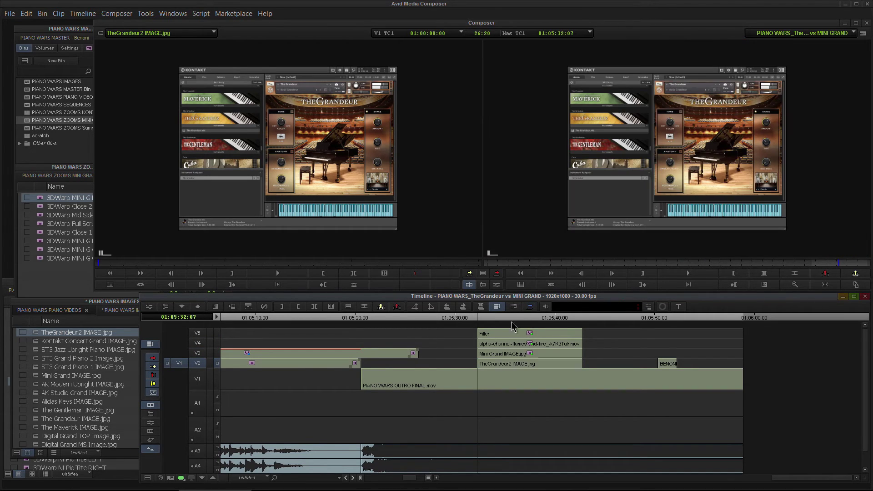
Step: Try 3DWarp NI Open Zoom Left on the outro's TheGrandeur2 image on V2, then apply 3DWarp NI OPEN2 Zoom instead
click(500, 319)
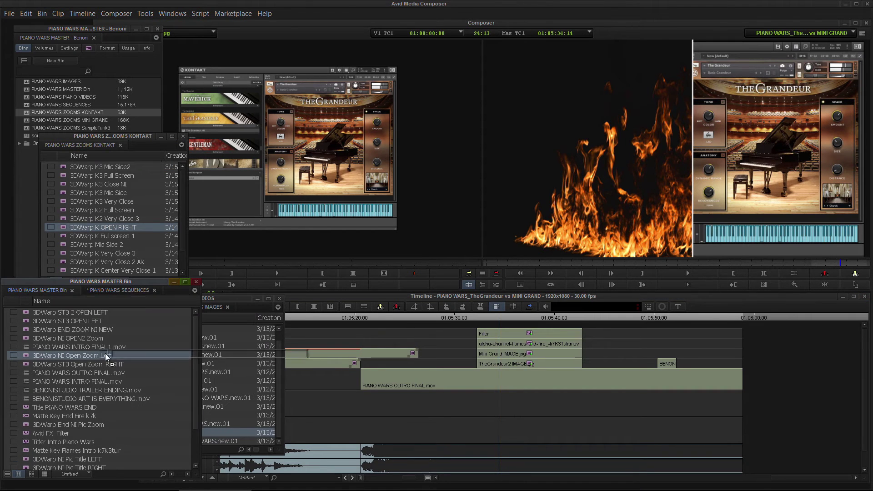
click(517, 363)
drag(517, 364, 517, 363)
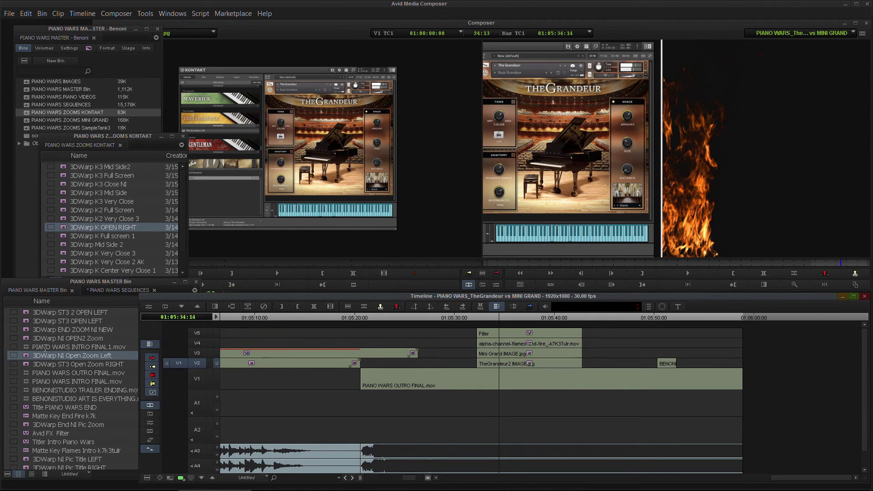
drag(28, 338, 494, 364)
drag(499, 319, 495, 320)
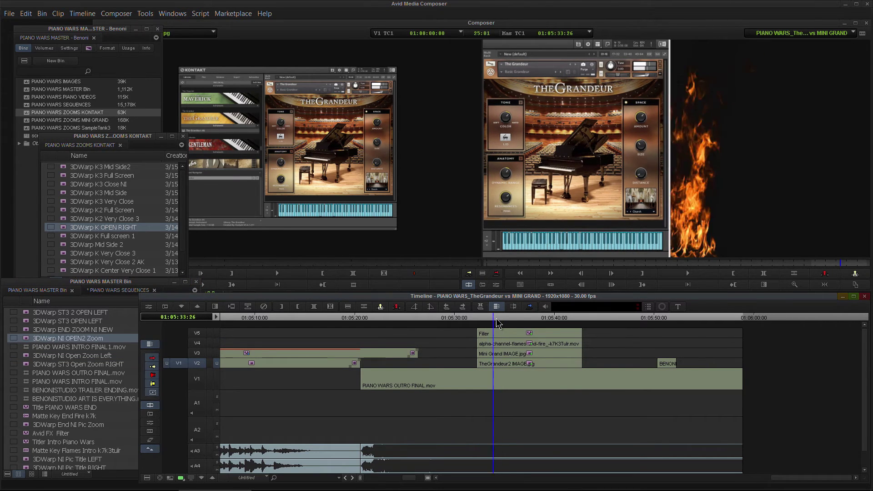
Step: Monitor the sequence from V5 and scrub through the outro composite around 01:05:34 to check both piano images with the title
click(215, 334)
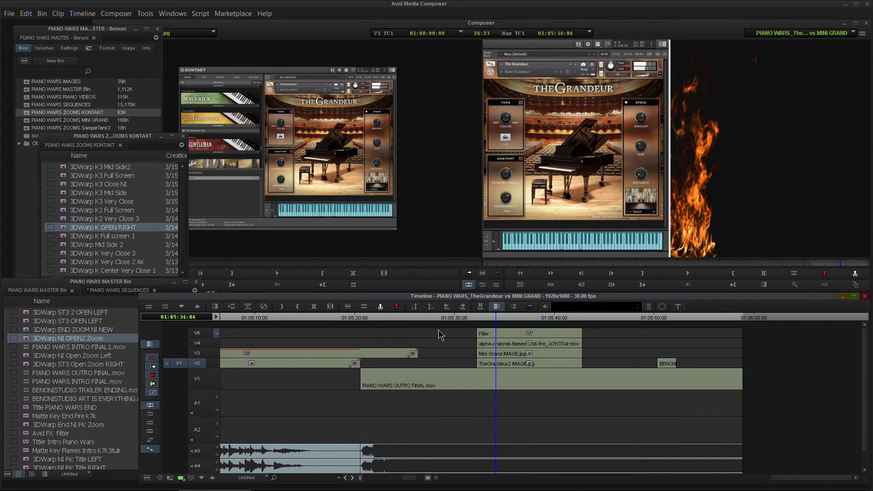
drag(491, 321, 503, 322)
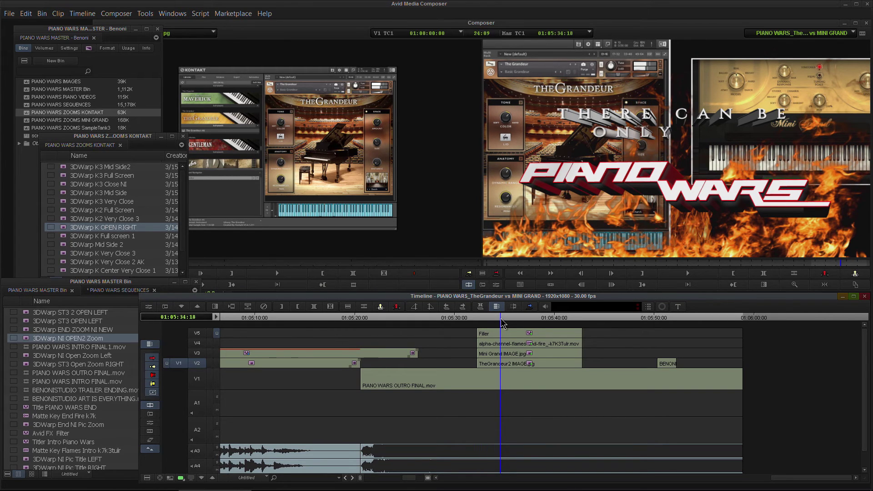
click(454, 324)
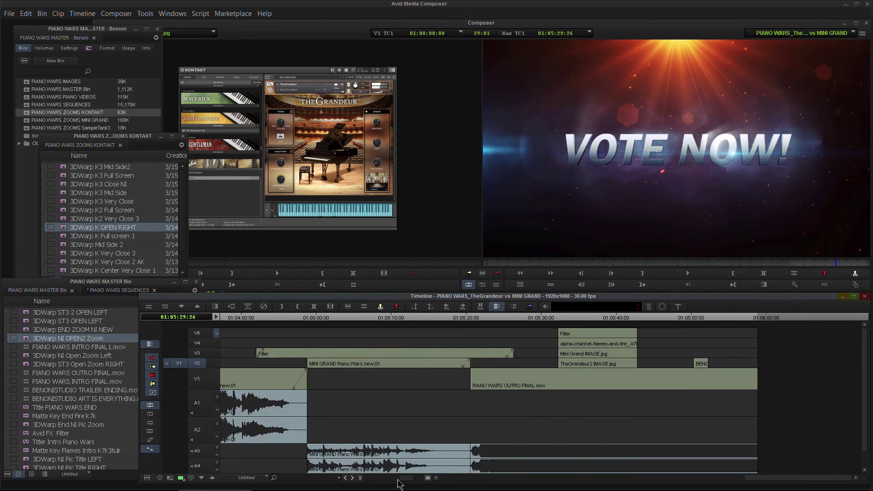
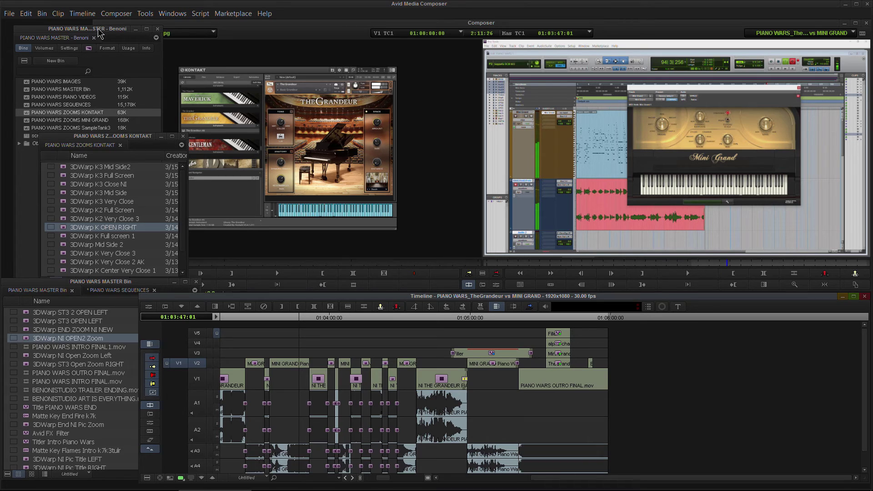
Step: Review the alternating Grandeur and Mini Grand clips around 01:03:42 to 01:04:04, playing two passages, and scrub the earlier edits
drag(99, 33, 88, 30)
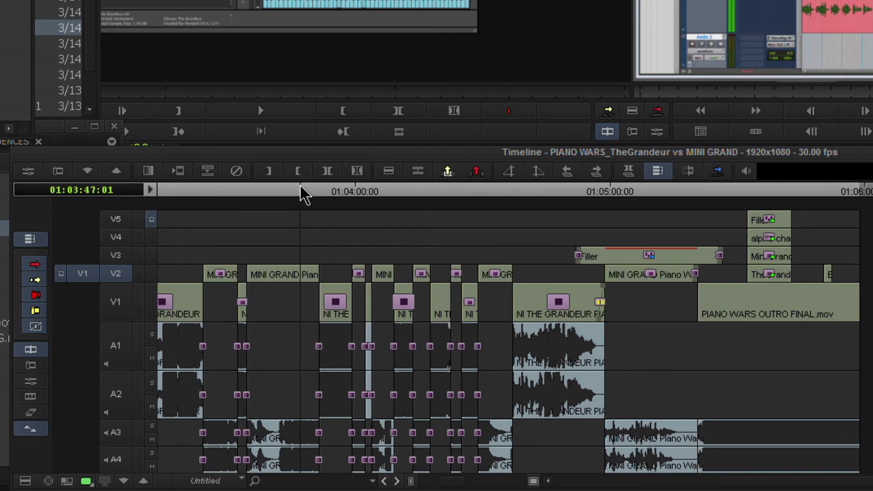
mouse_move(303, 317)
mouse_down()
mouse_move(322, 317)
mouse_move(288, 319)
mouse_up()
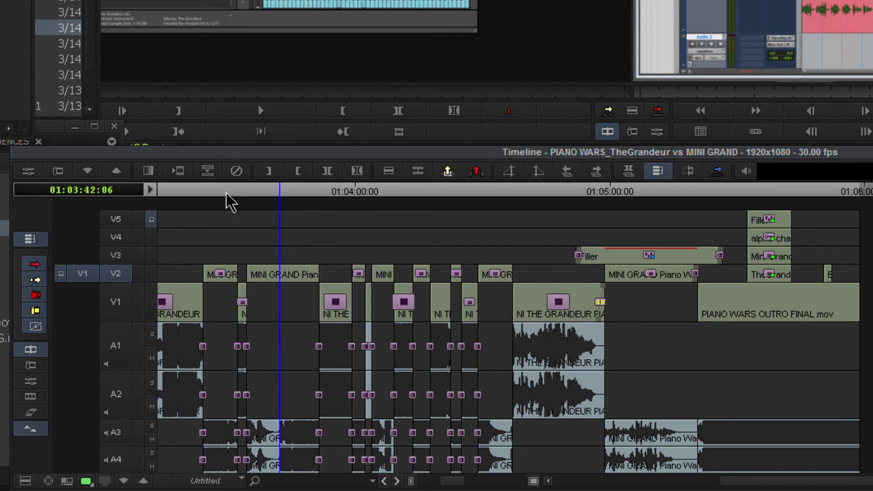
drag(278, 198, 304, 202)
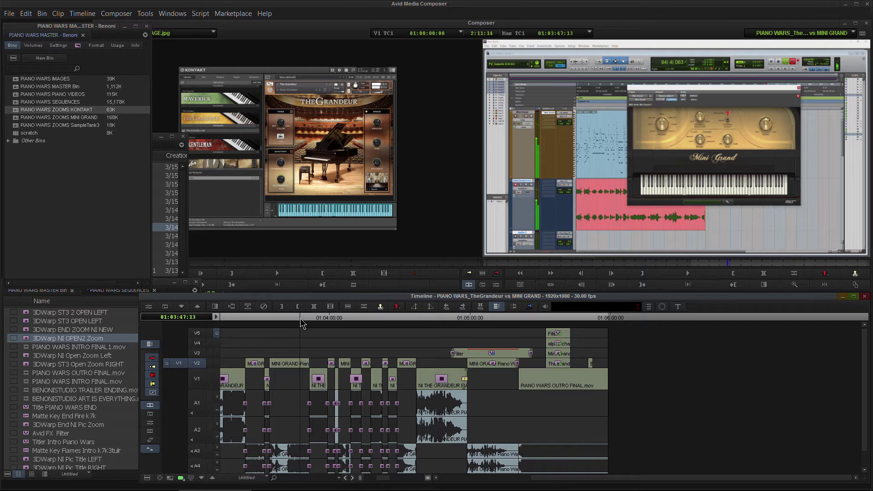
key(space)
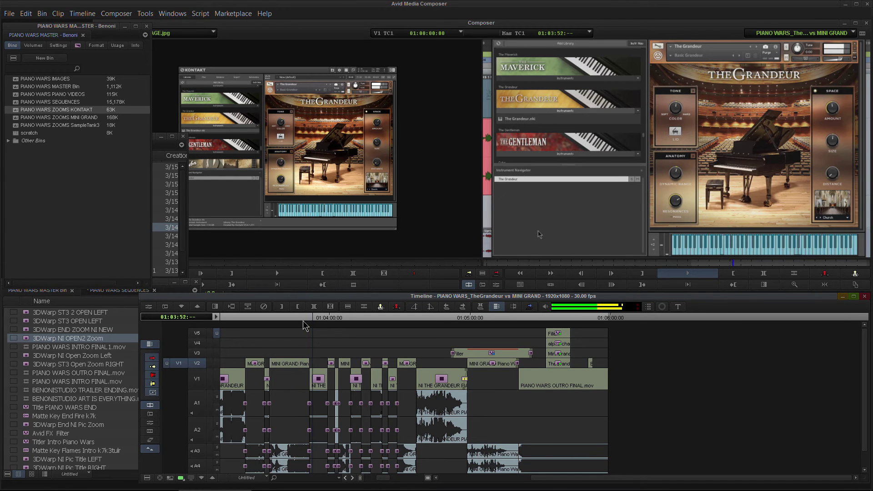
click(331, 318)
key(space)
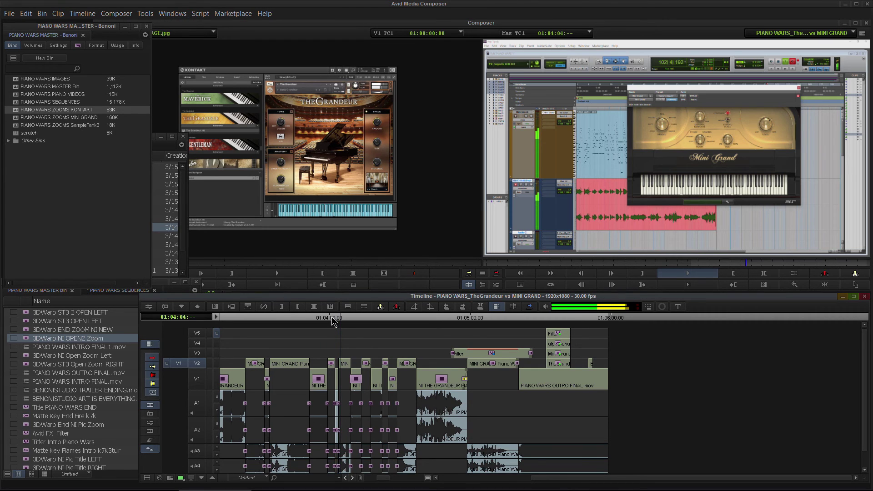
key(space)
drag(338, 318, 296, 325)
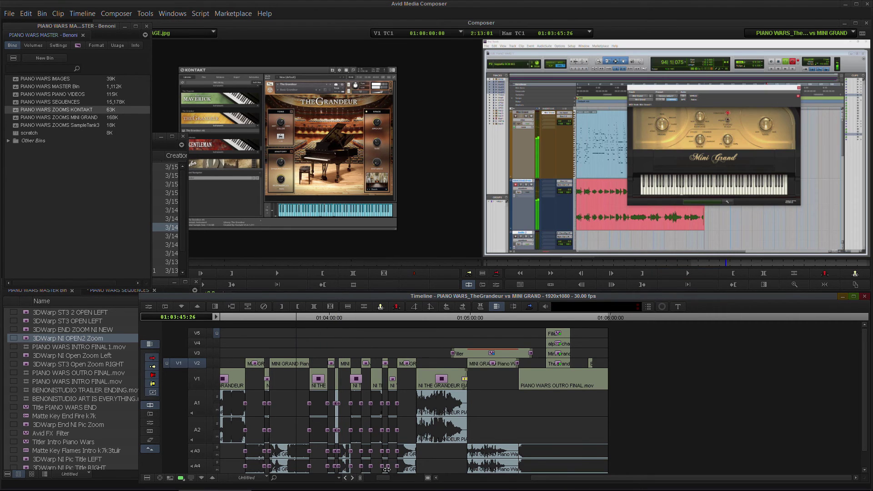
drag(383, 479, 372, 479)
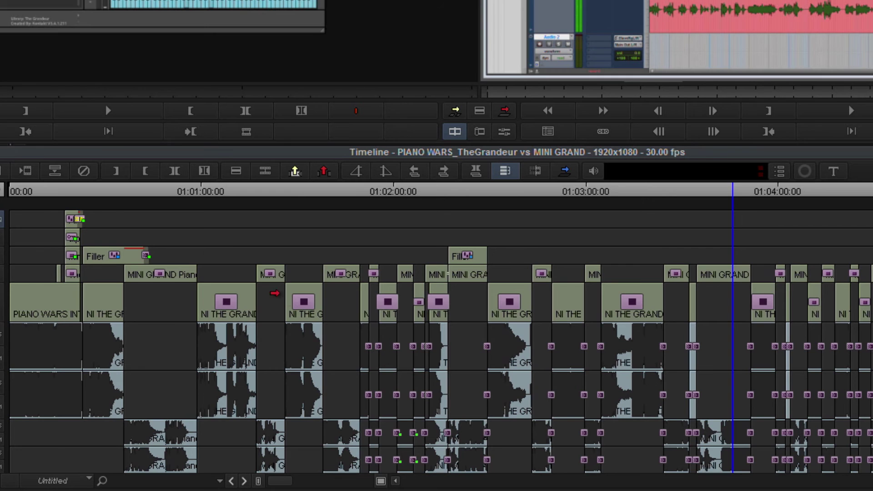
drag(179, 196, 206, 193)
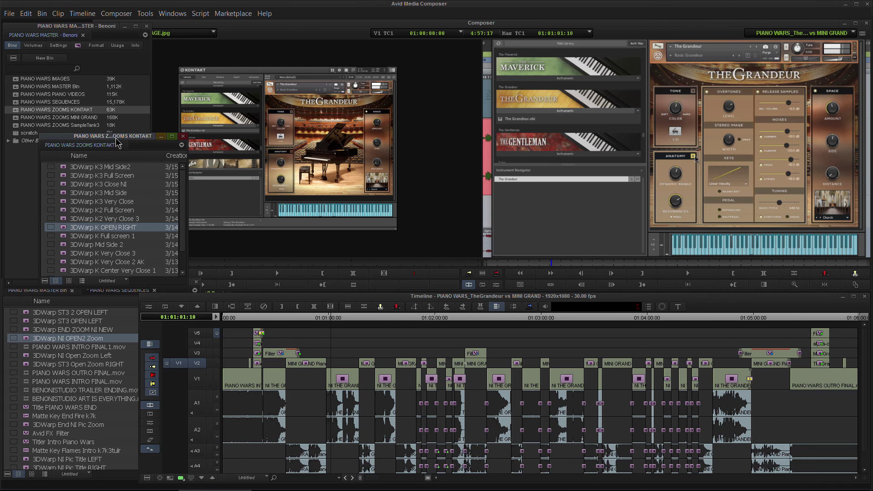
Step: Load the PIANO WARS_The GRANDEUR vs Kontakt Concert GRAND sequence as source and scrub it against the Mini Grand sequence around 01:01:04
drag(117, 138, 107, 121)
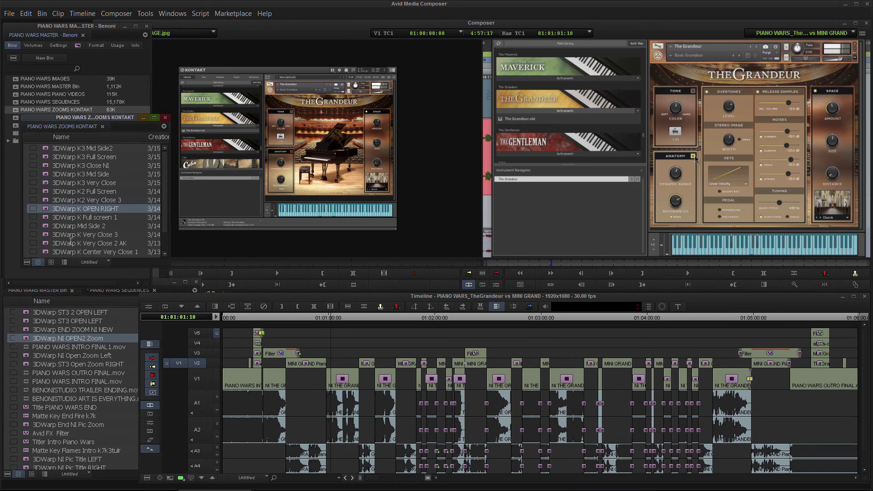
click(29, 349)
click(127, 290)
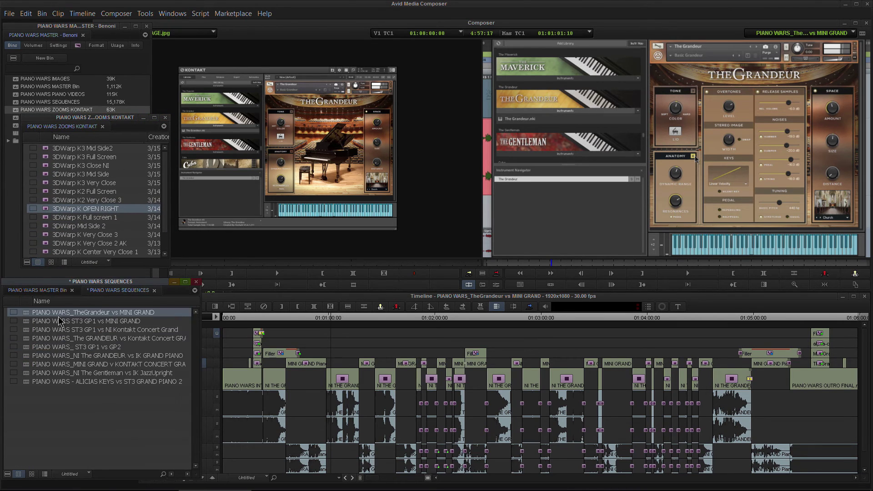
click(26, 341)
drag(26, 342, 242, 181)
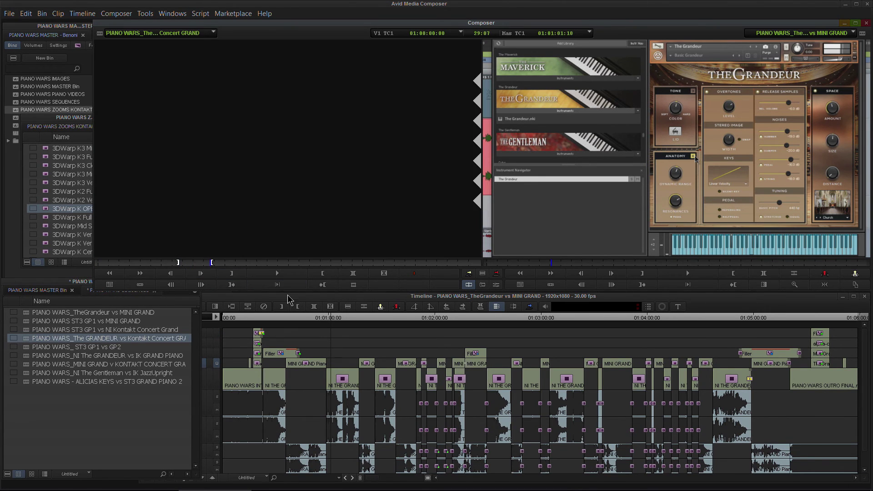
click(367, 324)
click(344, 324)
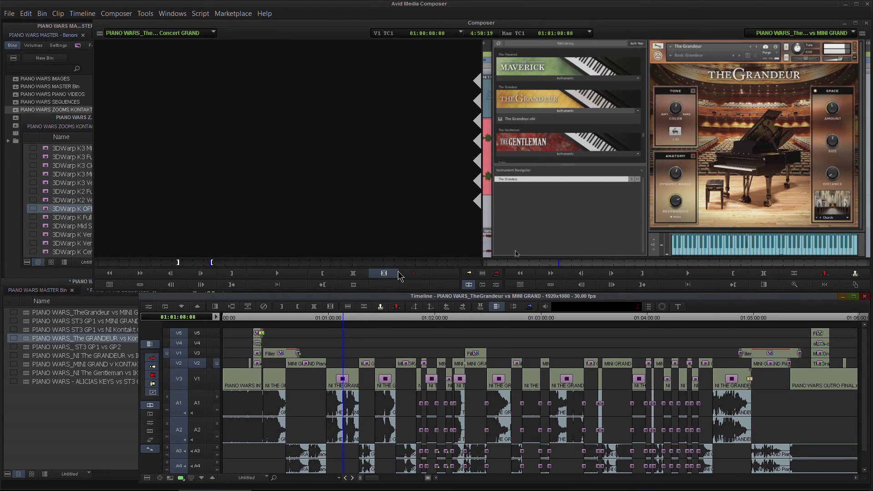
click(224, 263)
drag(347, 318, 336, 318)
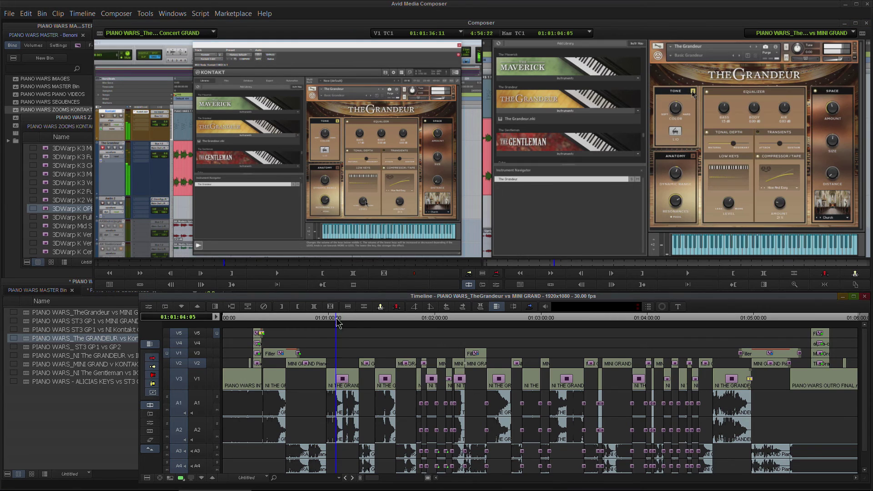
click(193, 263)
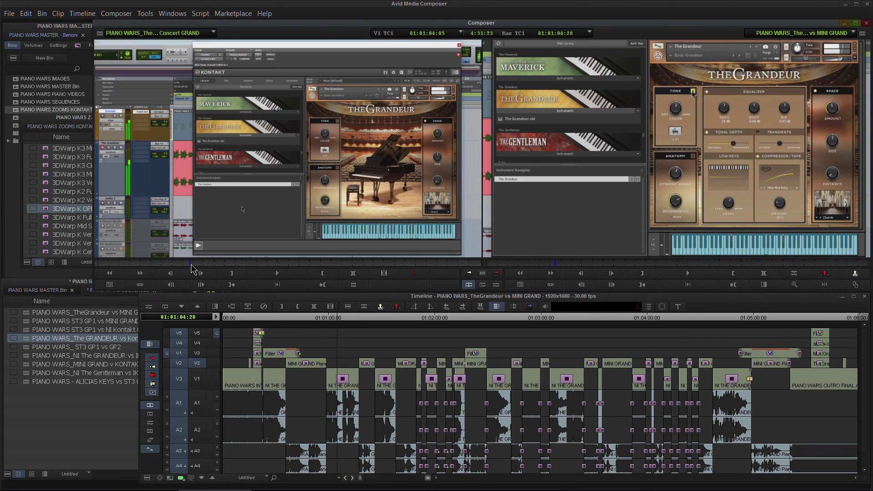
Step: Open the PIANO WARS_The GRANDEUR vs Kontakt Concert GRAND sequence in the timeline and examine its clip layout and zooms from about 01:02:32
double_click(28, 341)
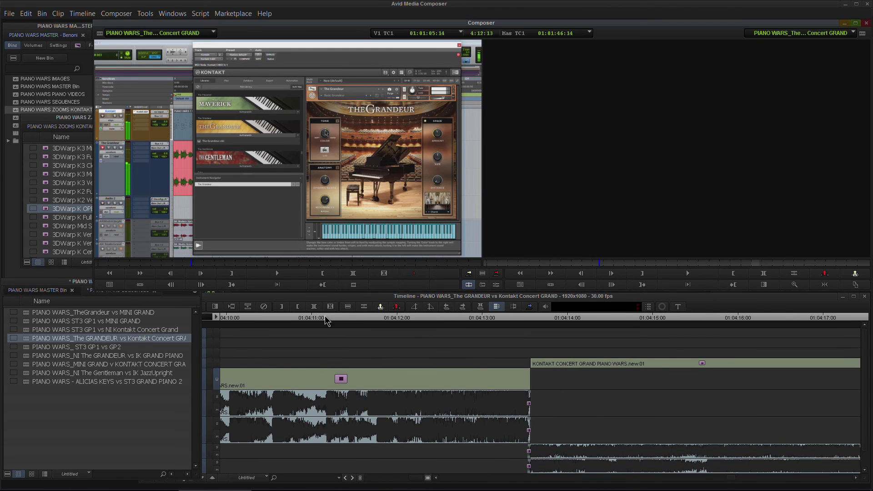
click(335, 318)
drag(416, 478, 388, 479)
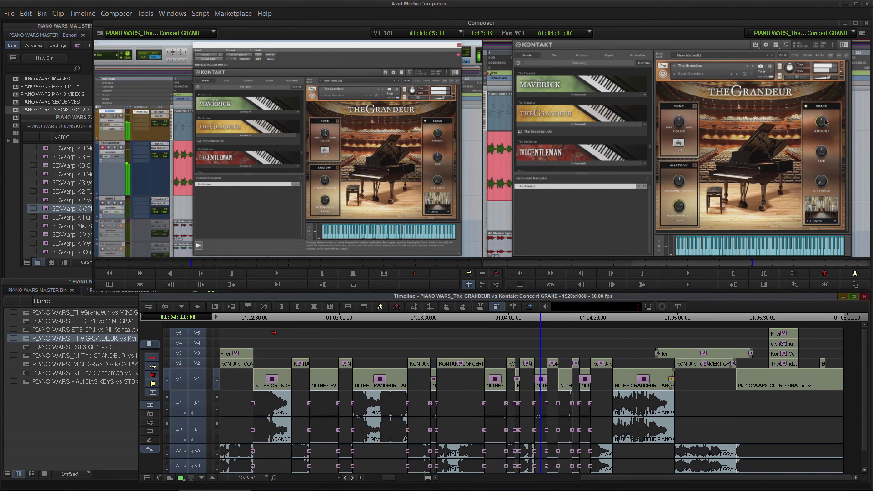
click(318, 318)
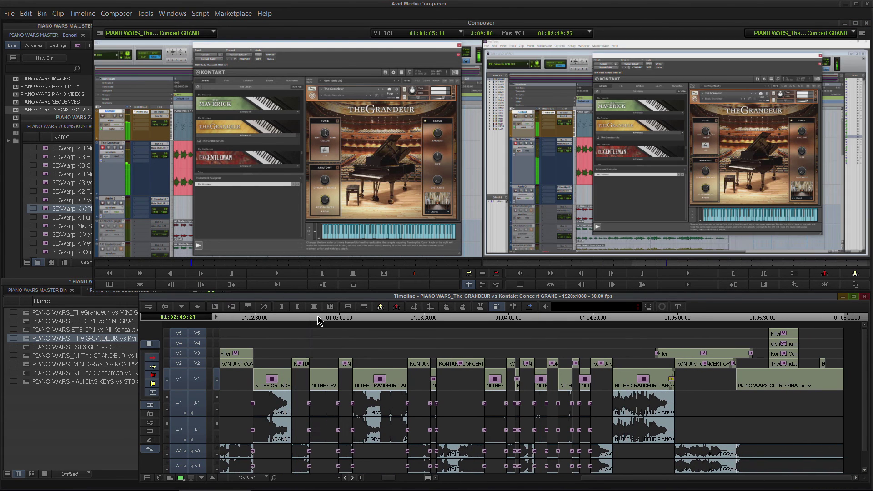
click(216, 344)
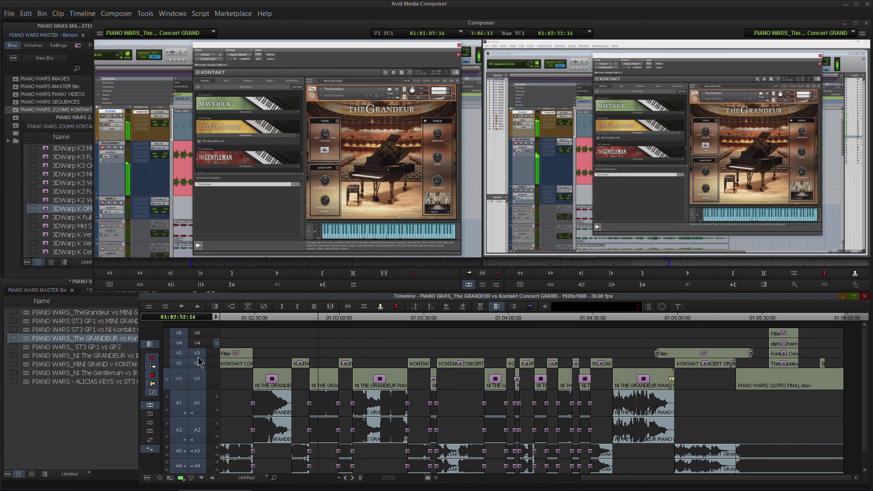
click(261, 318)
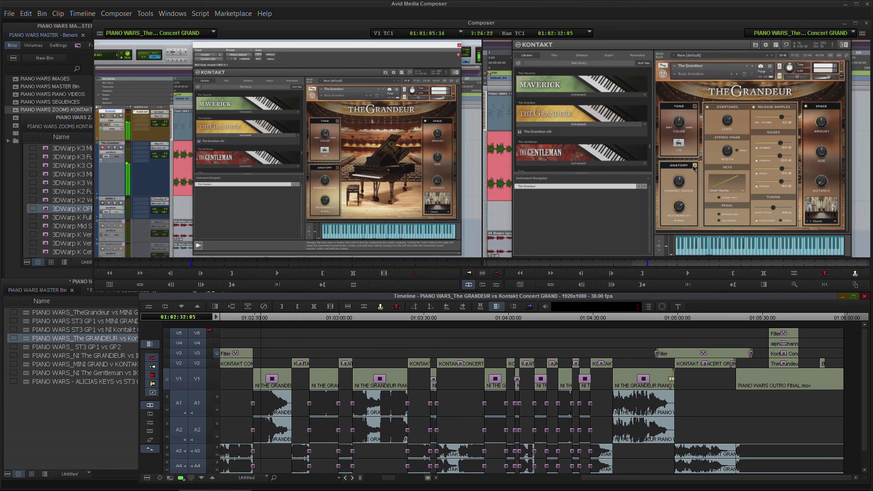
mouse_move(253, 318)
mouse_down()
mouse_move(279, 320)
mouse_move(267, 319)
mouse_up()
Step: Reopen PIANO WARS_TheGrandeur vs MINI GRAND, load PIANO WARS ST3 GP1 vs NI Kontakt Concert Grand as source, and park in the intro at 01:00:06:27
double_click(31, 315)
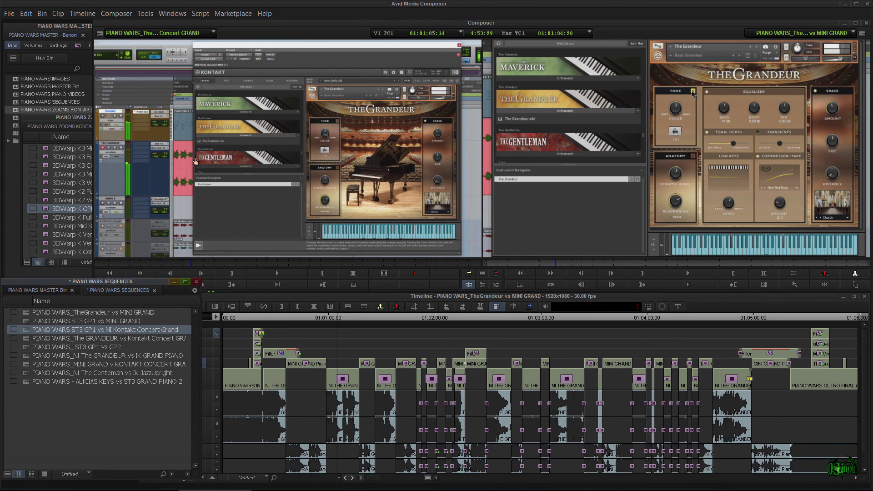
double_click(28, 330)
click(235, 322)
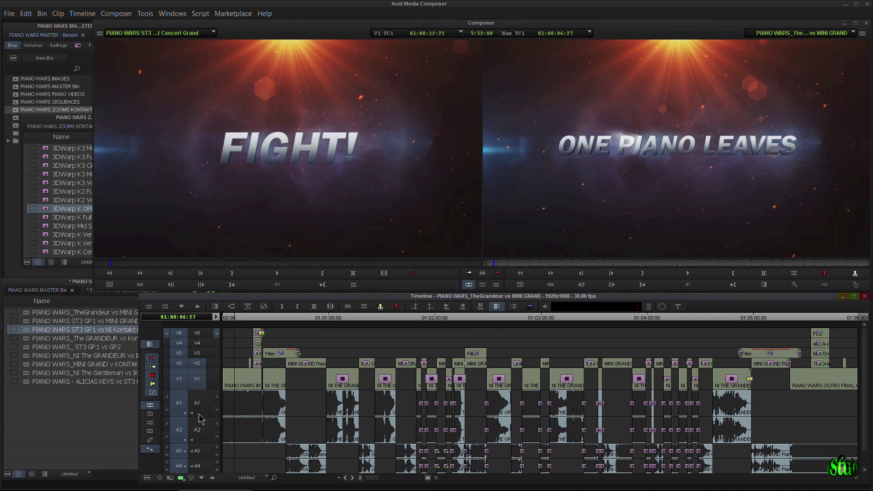
Step: Examine the sequence's track layout and scrub its intro and first Grandeur clip between about 01:00:25 and 01:00:34
click(200, 432)
click(198, 450)
click(197, 464)
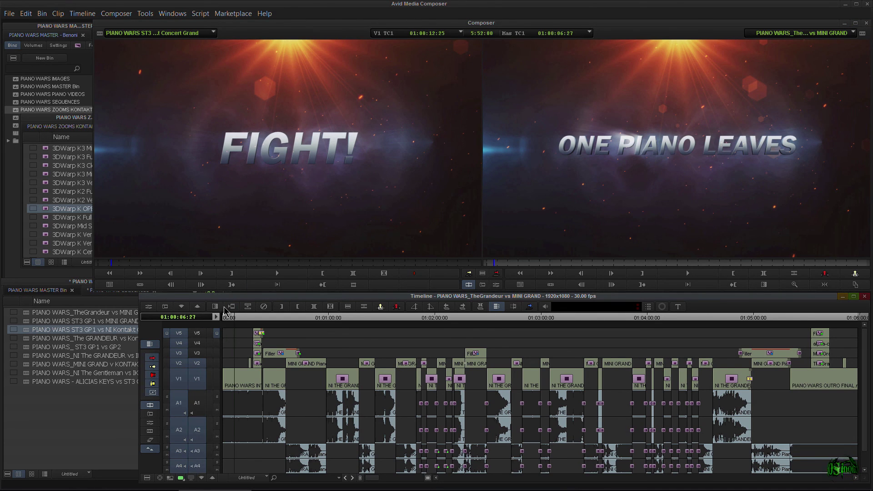
click(238, 319)
click(285, 318)
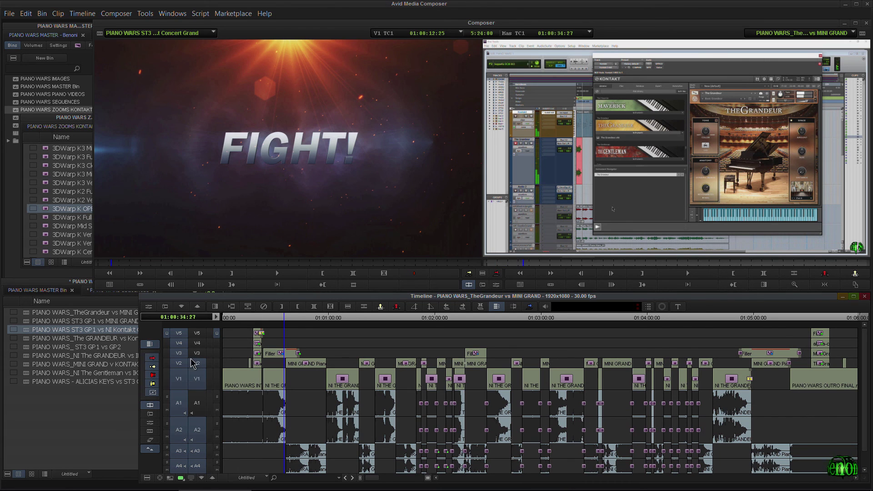
drag(200, 367, 197, 470)
click(272, 320)
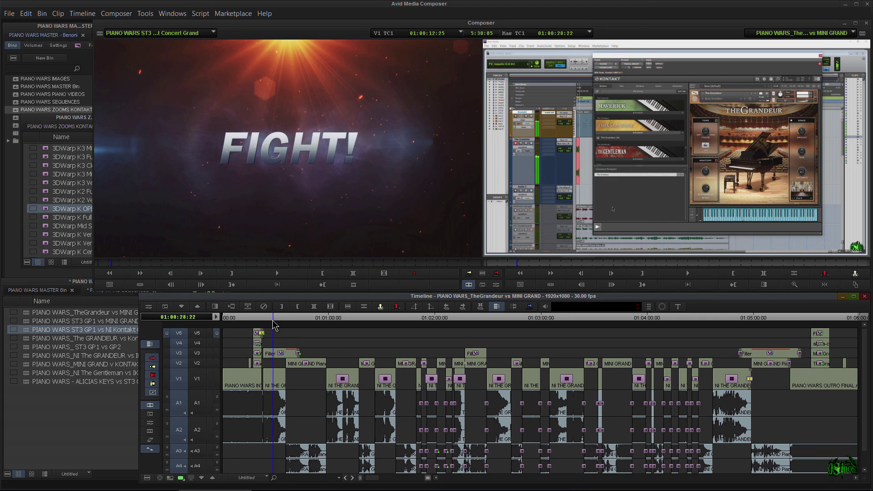
click(271, 319)
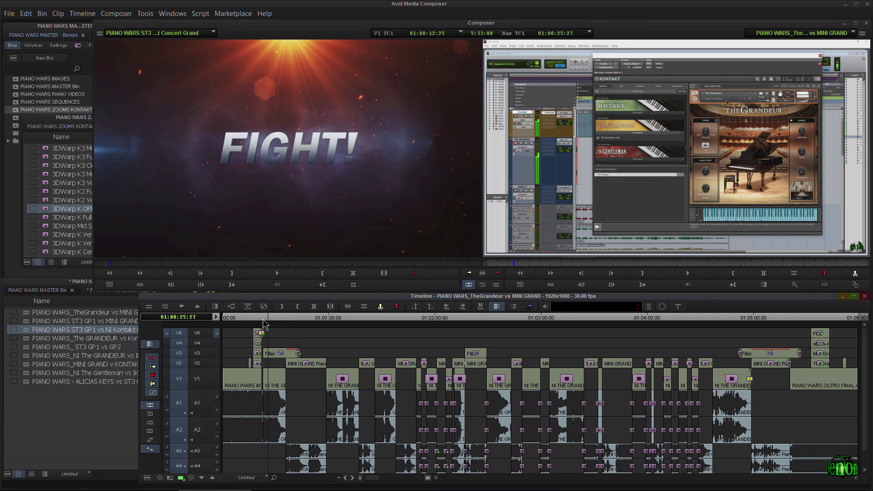
drag(273, 324, 257, 324)
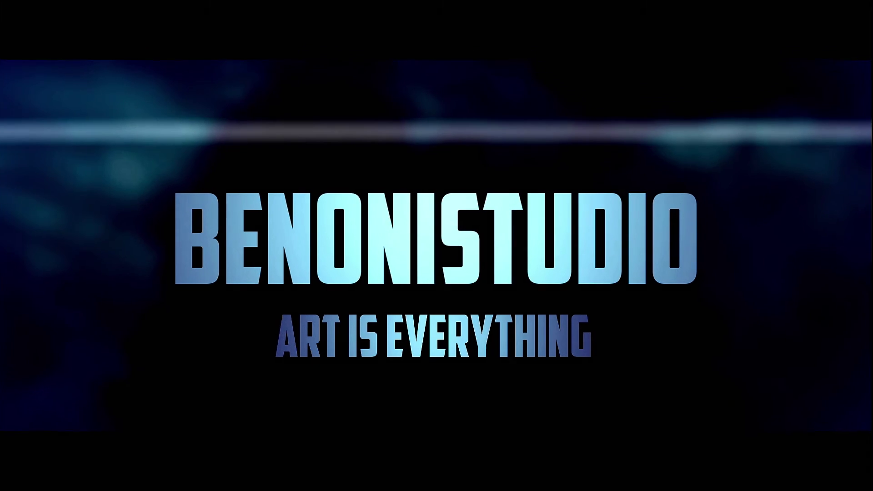